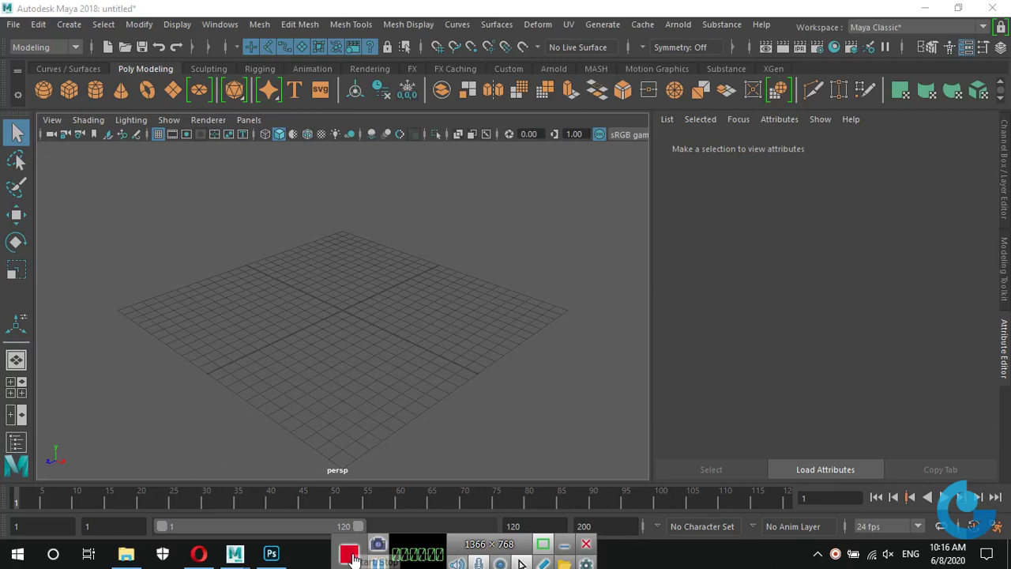
- Create a polygon cube and scale it up uniformly
{"action": "left_click", "coordinate": [69, 87]}
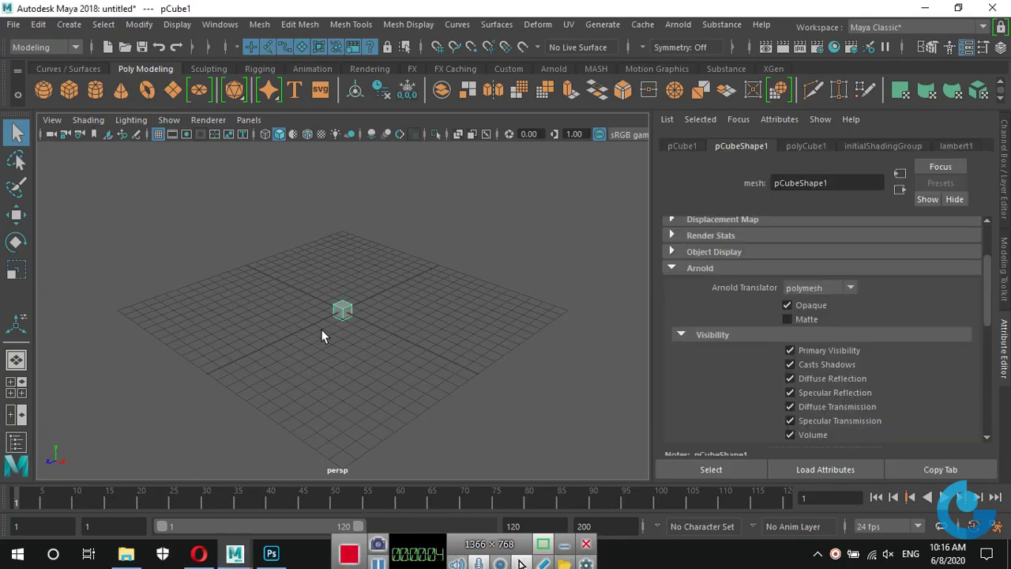
{"action": "key", "text": "r"}
{"action": "left_click_drag", "start_coordinate": [343, 310], "coordinate": [324, 379]}
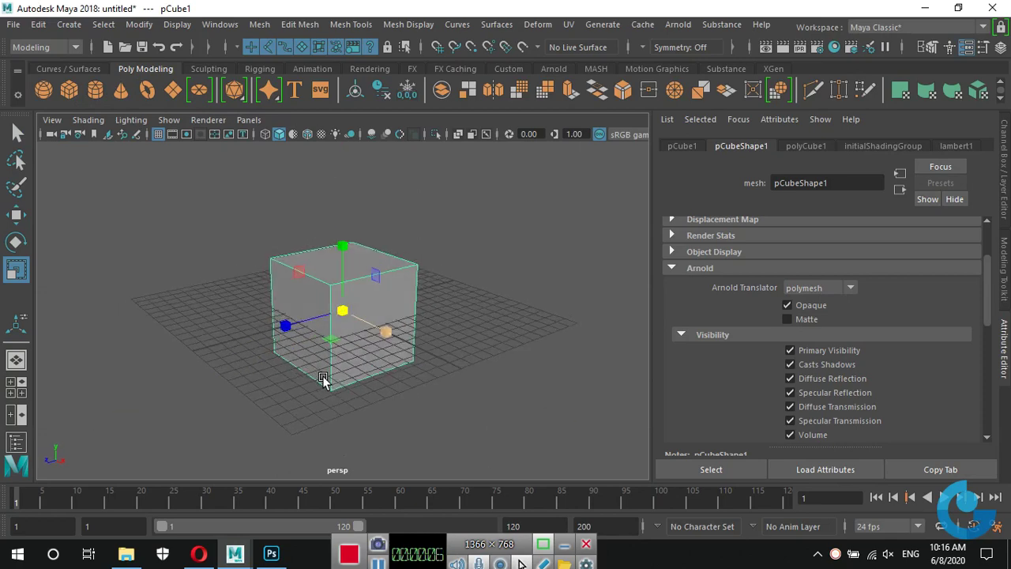
- In front view, raise the cube so its base sits on the grid, then return to perspective
{"action": "key", "text": "space"}
{"action": "key", "text": "space"}
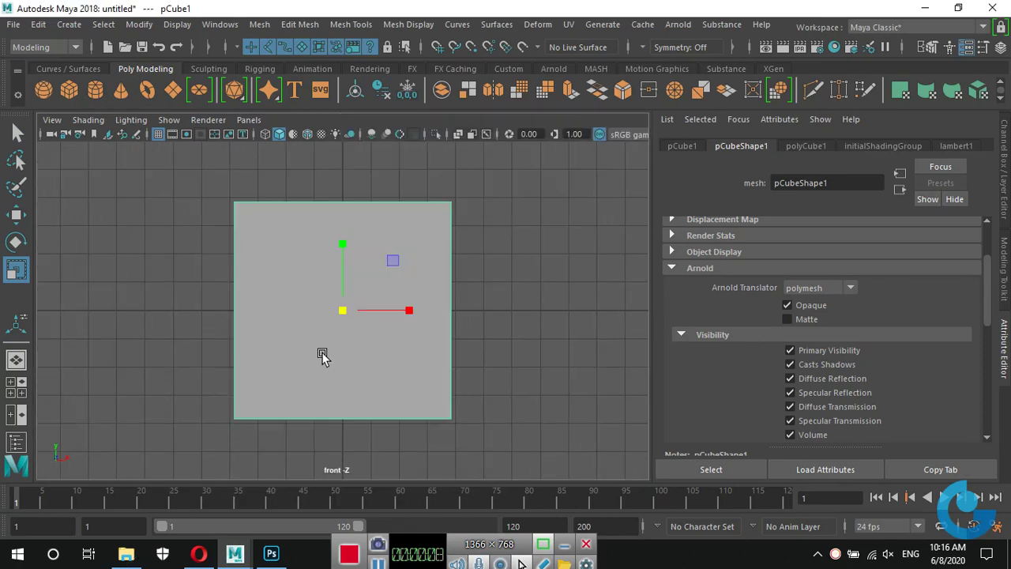
{"action": "key", "text": "w"}
{"action": "left_click_drag", "start_coordinate": [350, 219], "coordinate": [349, 136]}
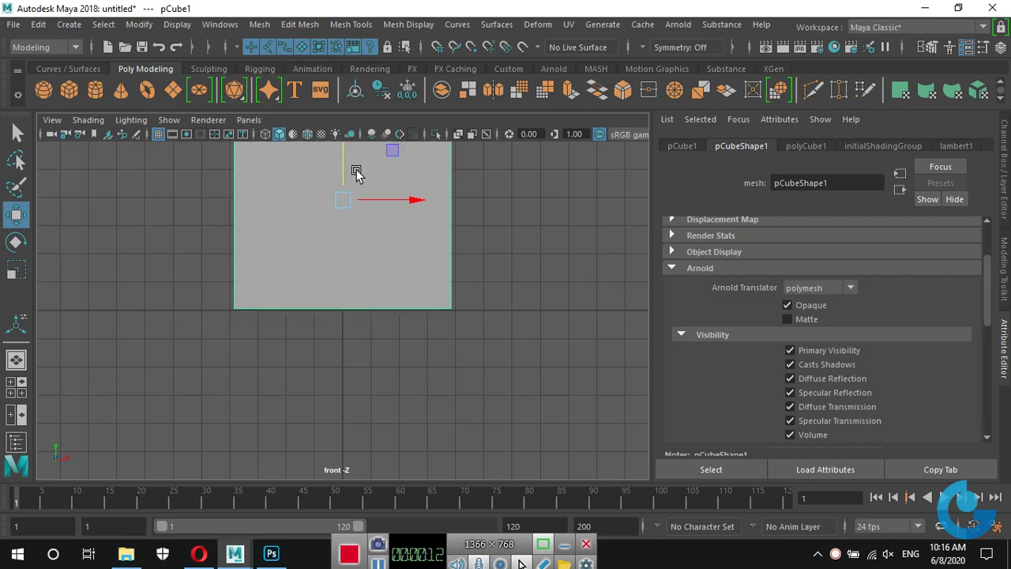
{"action": "key", "text": "space"}
{"action": "key", "text": "space"}
{"action": "mouse_move", "coordinate": [406, 330]}
{"action": "left_mouse_down", "text": "alt"}
{"action": "mouse_move", "coordinate": [409, 386]}
{"action": "mouse_move", "coordinate": [332, 368]}
{"action": "mouse_move", "coordinate": [421, 359]}
{"action": "mouse_move", "coordinate": [408, 377]}
{"action": "mouse_move", "coordinate": [422, 376]}
{"action": "left_mouse_up", "text": "alt"}
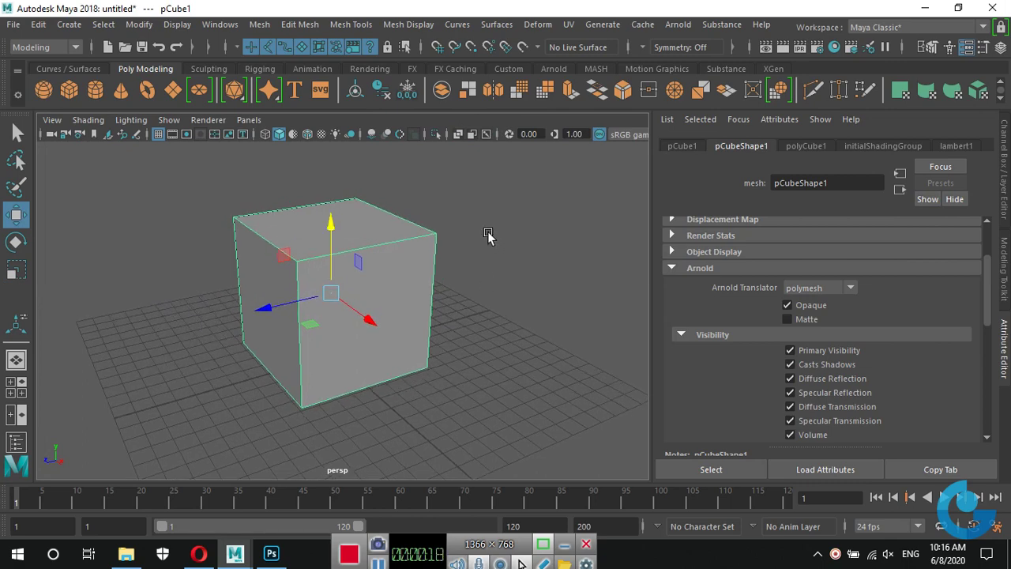
- Open the UV Editor and position its window
{"action": "left_click", "coordinate": [569, 24]}
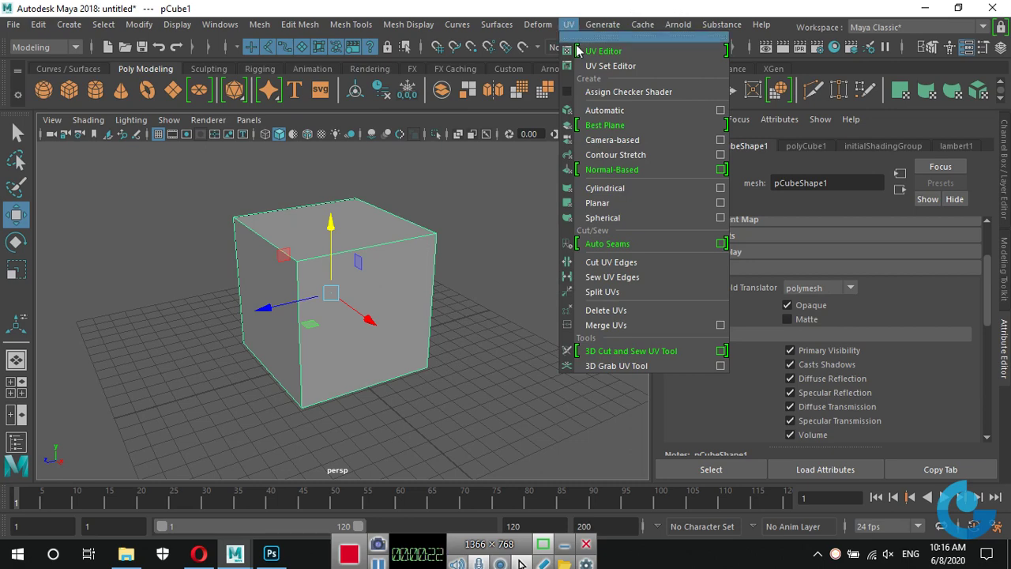
{"action": "left_click", "coordinate": [617, 51]}
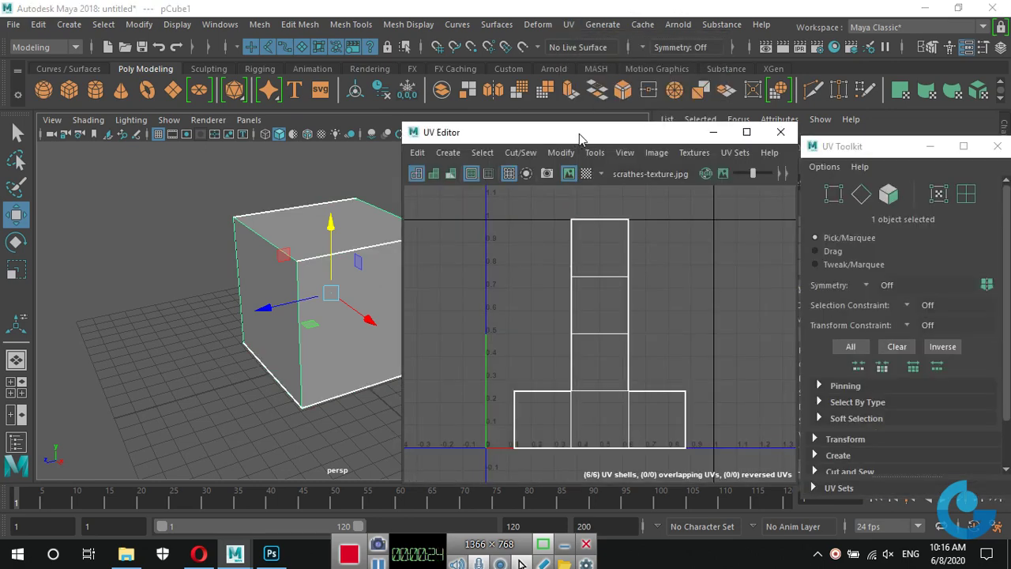
{"action": "left_click_drag", "start_coordinate": [575, 138], "coordinate": [585, 95]}
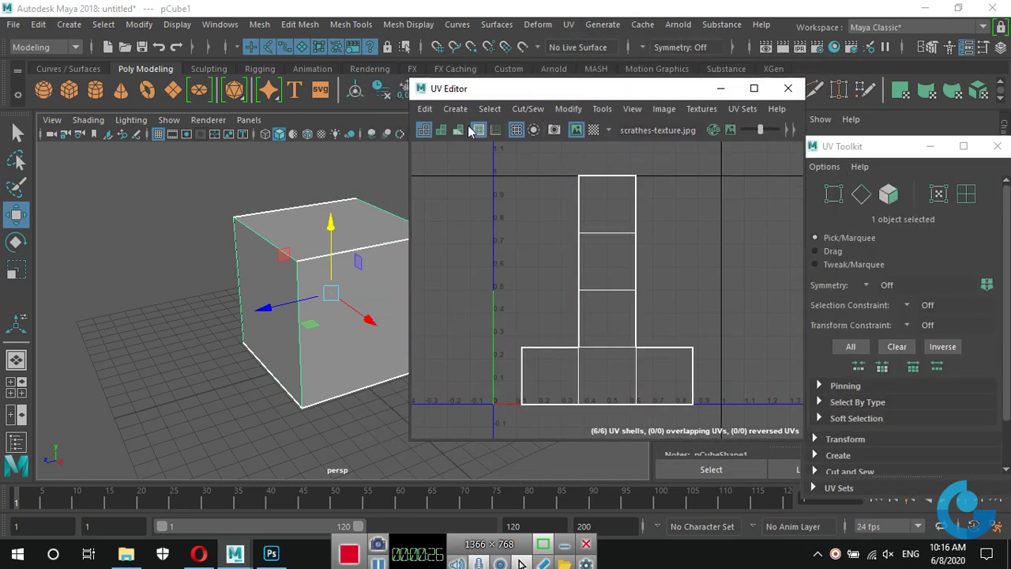
- Apply Automatic UV mapping to the cube and switch to UV selection mode
{"action": "left_click", "coordinate": [425, 109]}
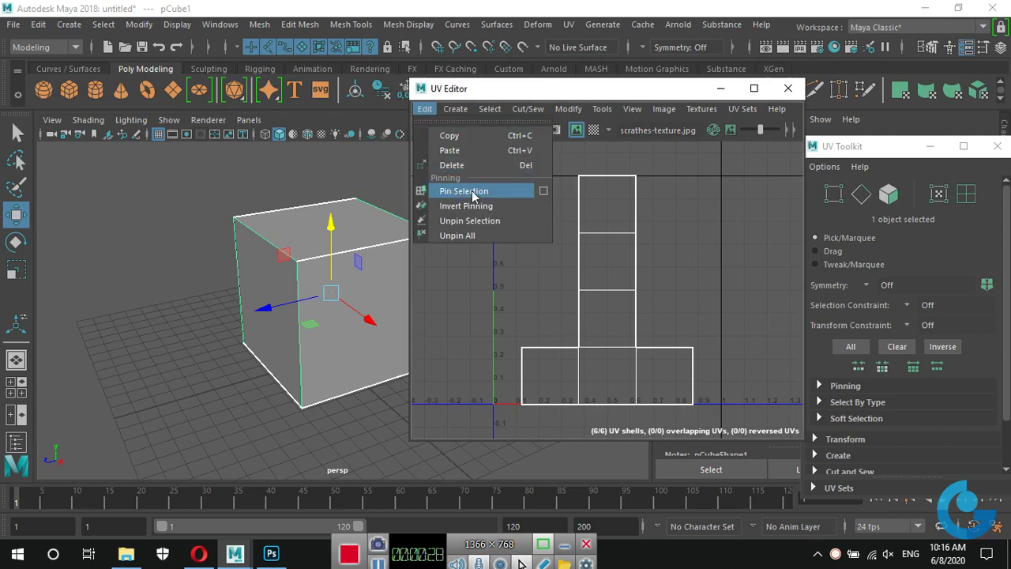
{"action": "left_click", "coordinate": [455, 109]}
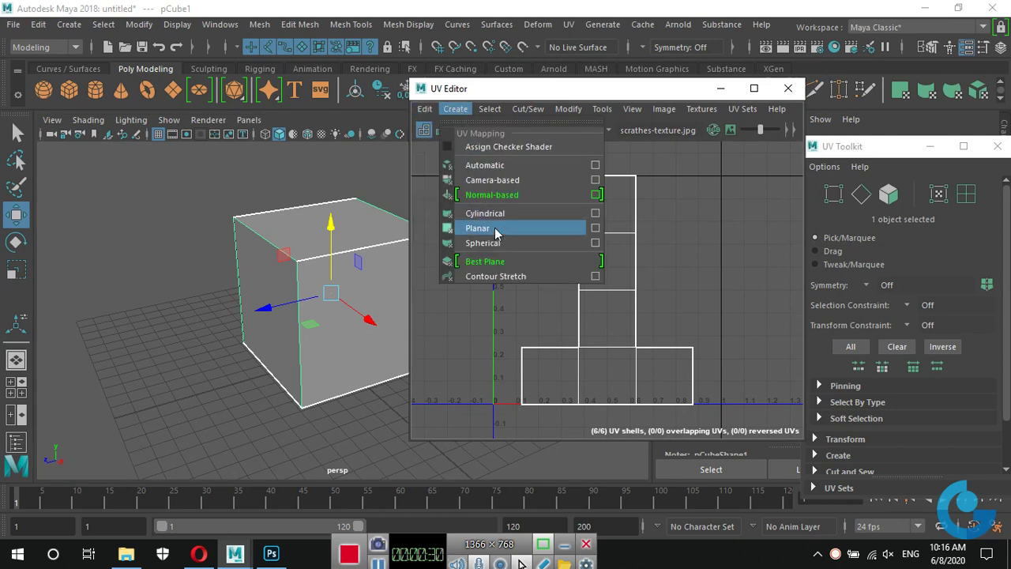
{"action": "left_click", "coordinate": [512, 171]}
{"action": "mouse_move", "coordinate": [300, 332]}
{"action": "left_mouse_down", "text": "alt"}
{"action": "mouse_move", "coordinate": [251, 348]}
{"action": "mouse_move", "coordinate": [284, 350]}
{"action": "left_mouse_up", "text": "alt"}
{"action": "right_click_drag", "start_coordinate": [700, 232], "coordinate": [749, 232]}
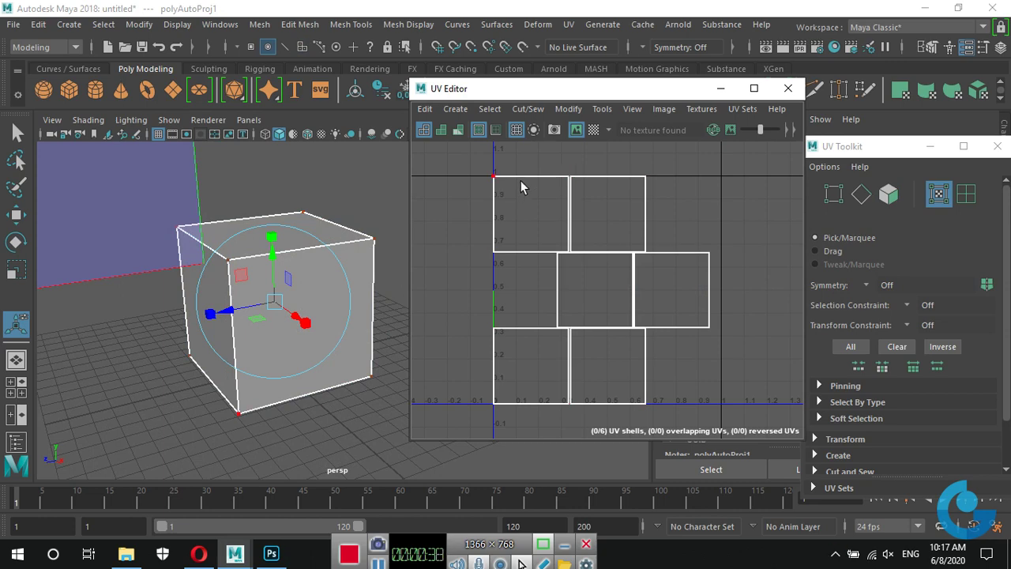
- Select a face's UVs and lay out the UV shells inside the 0–1 square
{"action": "left_click", "coordinate": [520, 180]}
{"action": "key", "text": "shift+period"}
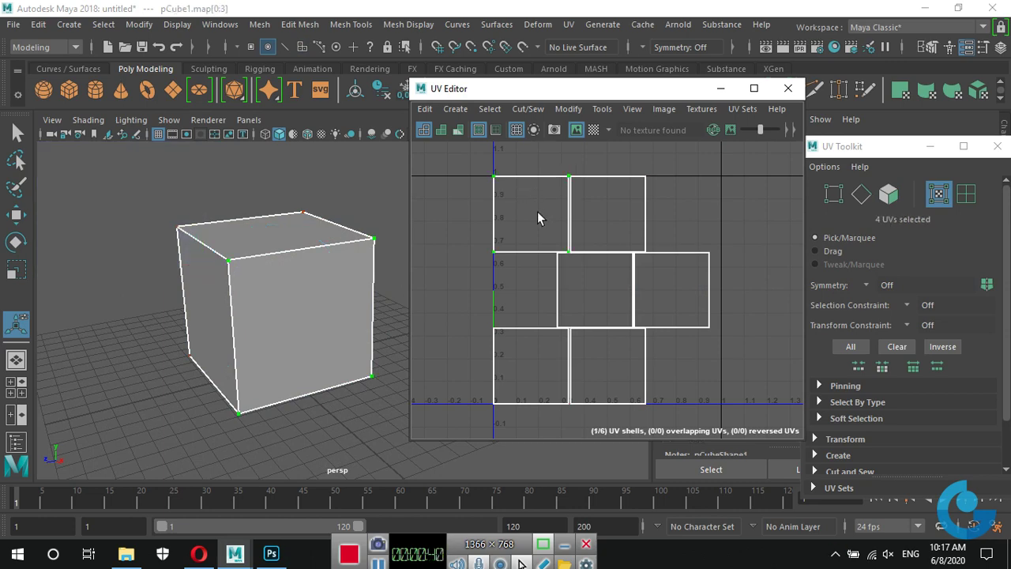
{"action": "scroll", "coordinate": [921, 354], "scroll_direction": "down", "scroll_amount": 2}
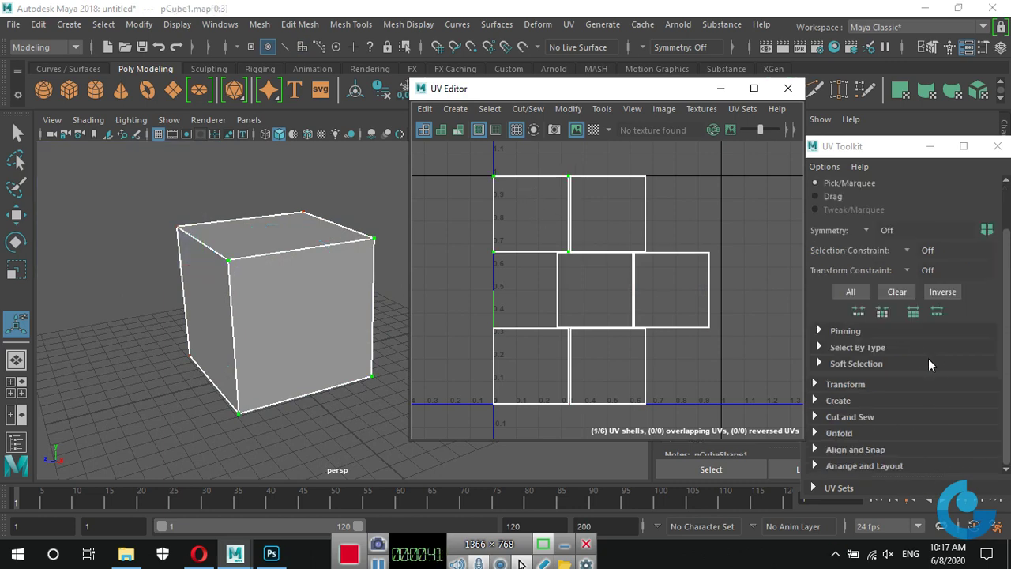
{"action": "left_click", "coordinate": [870, 464]}
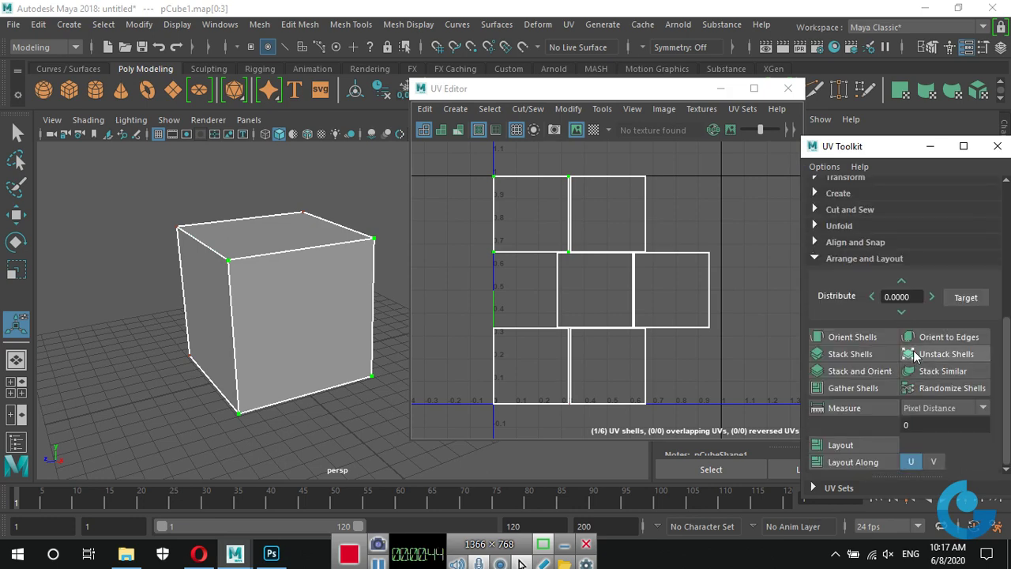
{"action": "left_click", "coordinate": [868, 446]}
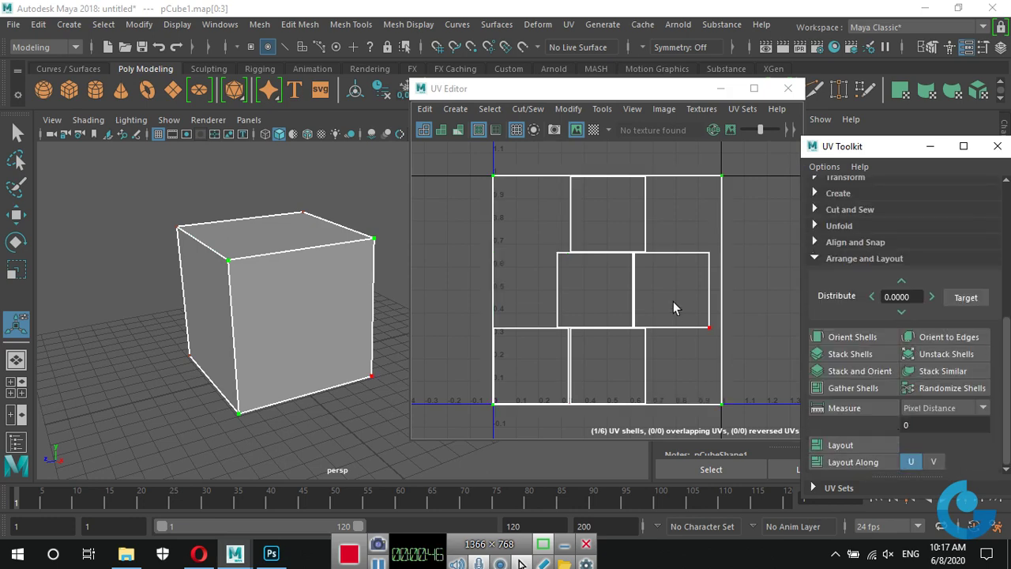
- Fit the right-middle, middle, bottom-left and top shells to fill the 0–1 square
{"action": "left_click", "coordinate": [689, 330]}
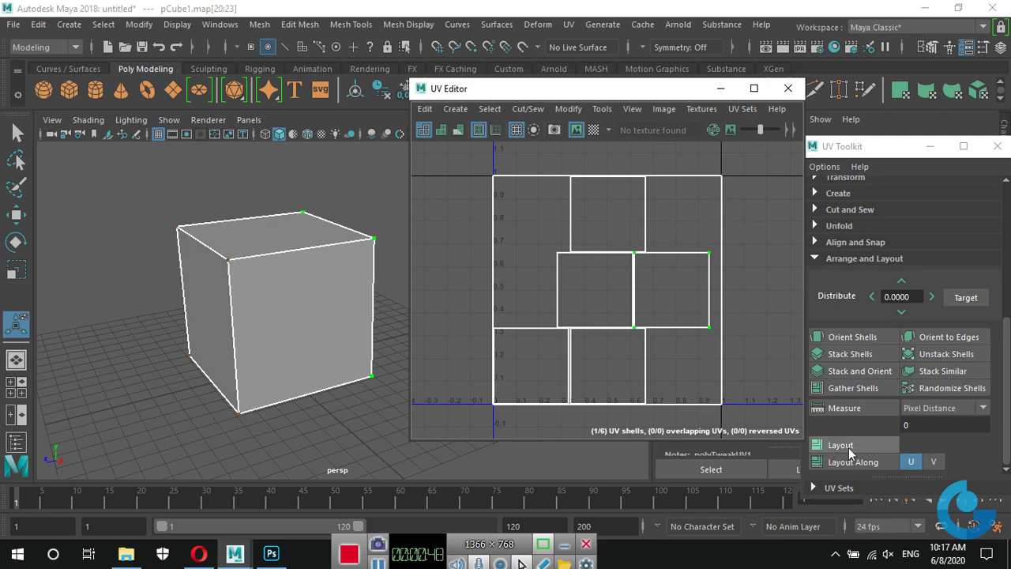
{"action": "left_click_drag", "start_coordinate": [709, 355], "coordinate": [646, 431]}
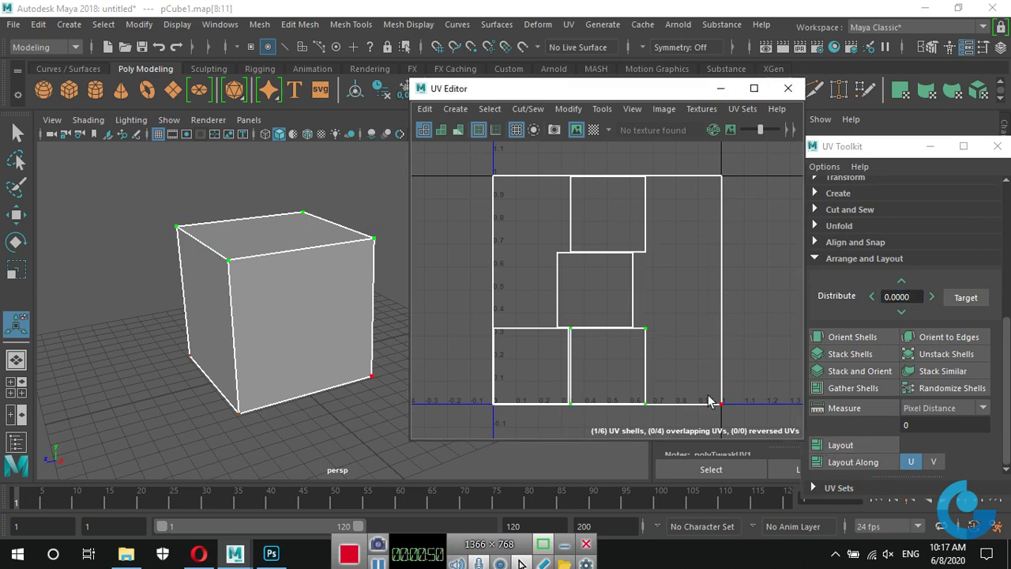
{"action": "left_click", "coordinate": [840, 446]}
{"action": "left_click", "coordinate": [636, 333]}
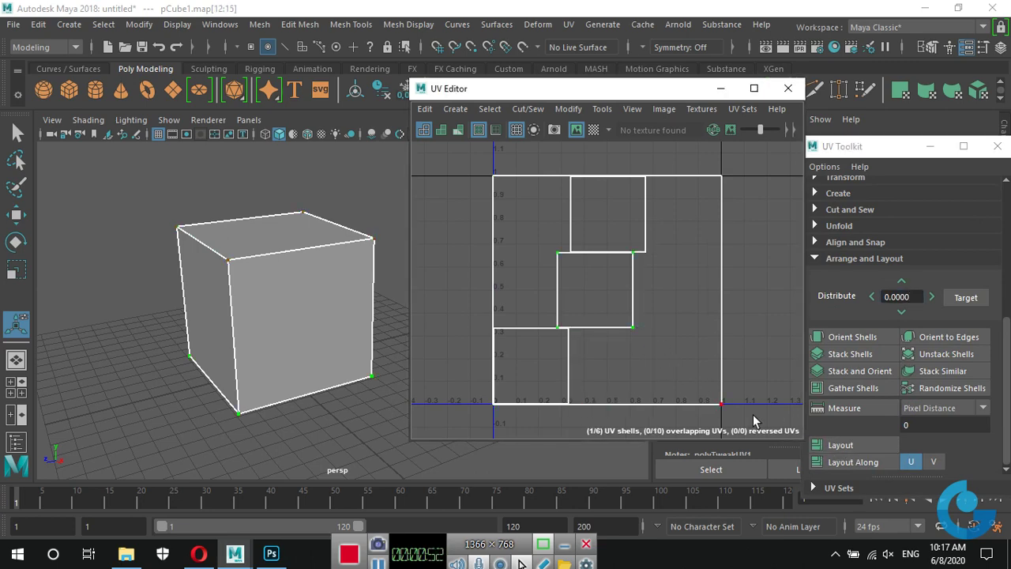
{"action": "left_click", "coordinate": [840, 446]}
{"action": "left_click", "coordinate": [567, 349]}
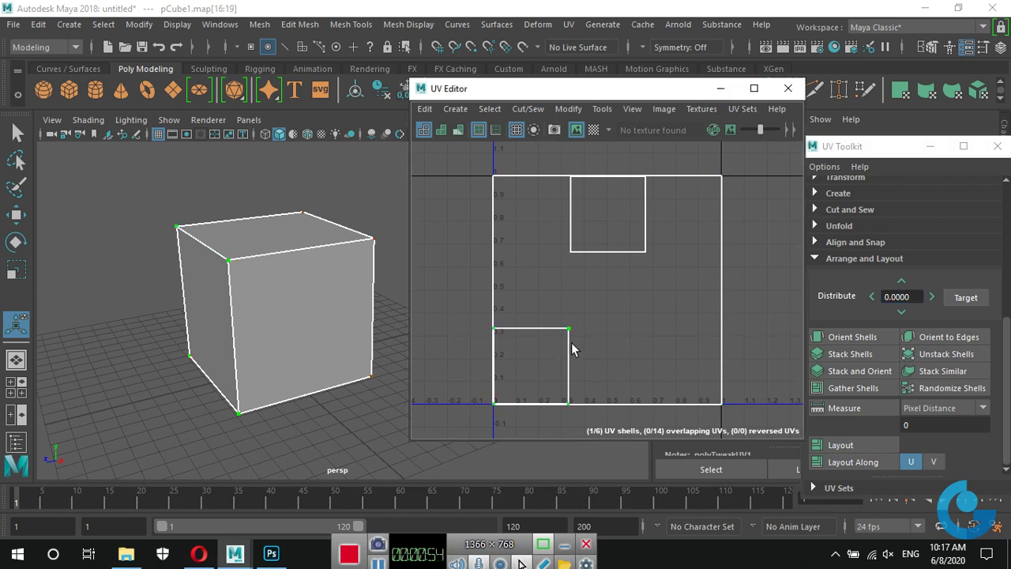
{"action": "left_click", "coordinate": [841, 446]}
{"action": "left_click", "coordinate": [649, 261]}
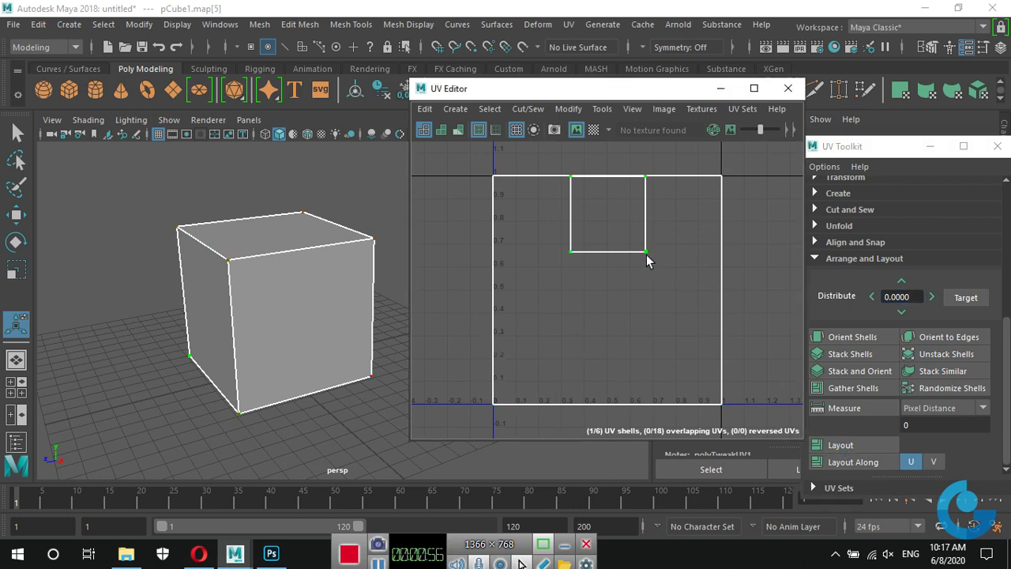
{"action": "left_click", "coordinate": [836, 443]}
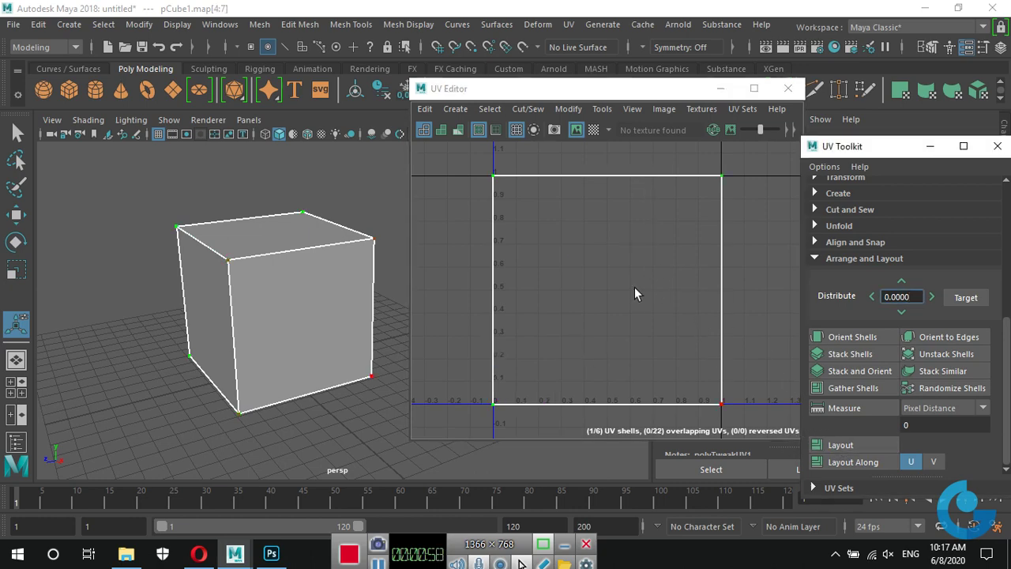
- Select all shells, check them with the checker map, then close the UV Editor
{"action": "left_click_drag", "start_coordinate": [468, 158], "coordinate": [727, 412]}
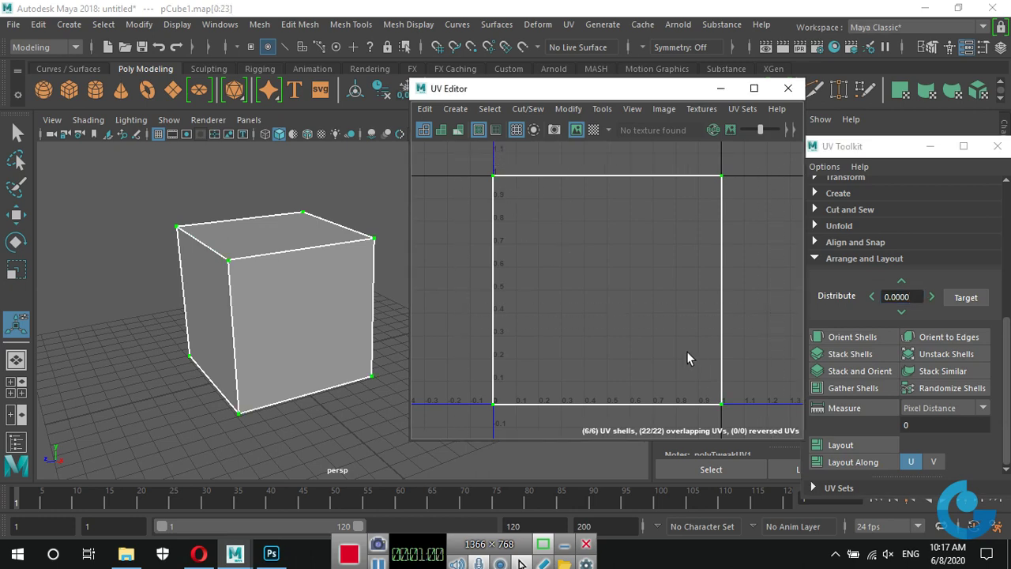
{"action": "scroll", "coordinate": [591, 344], "scroll_direction": "down", "scroll_amount": 1}
{"action": "left_click_drag", "start_coordinate": [248, 368], "coordinate": [294, 355], "text": "alt"}
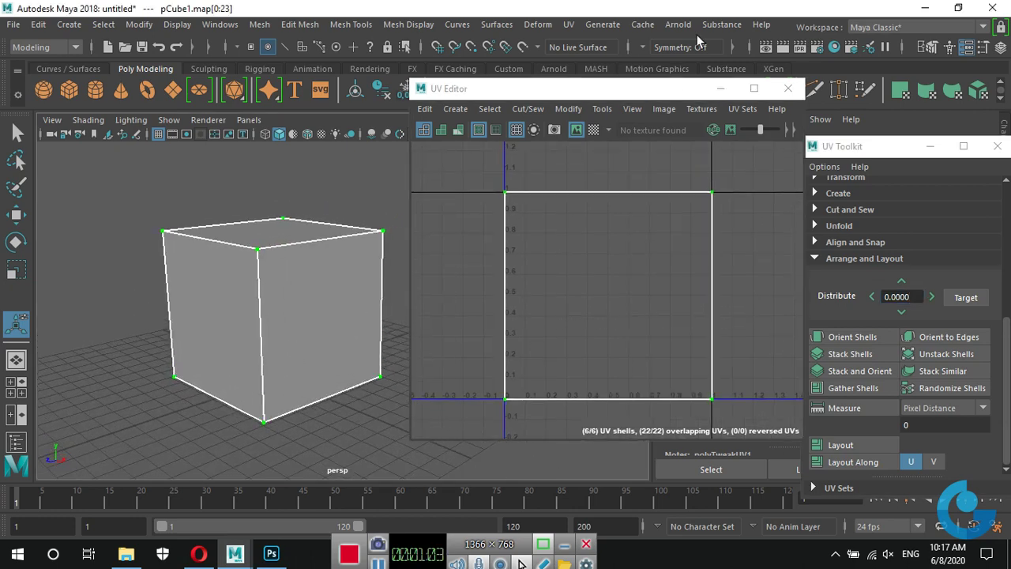
{"action": "left_click", "coordinate": [594, 129]}
{"action": "mouse_move", "coordinate": [310, 320]}
{"action": "left_mouse_down", "text": "alt"}
{"action": "mouse_move", "coordinate": [465, 279]}
{"action": "mouse_move", "coordinate": [321, 338]}
{"action": "left_mouse_up", "text": "alt"}
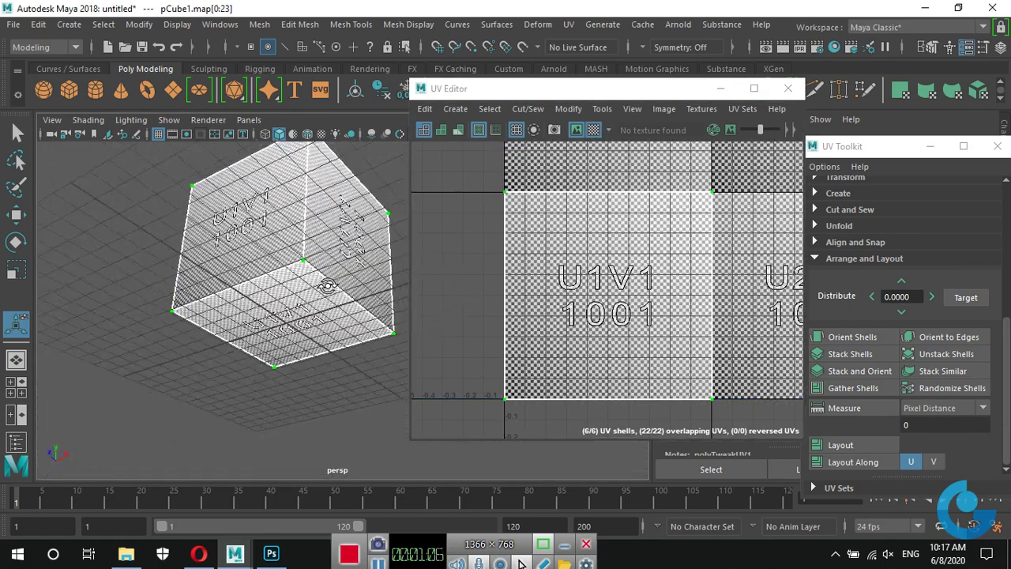
{"action": "left_click", "coordinate": [593, 130]}
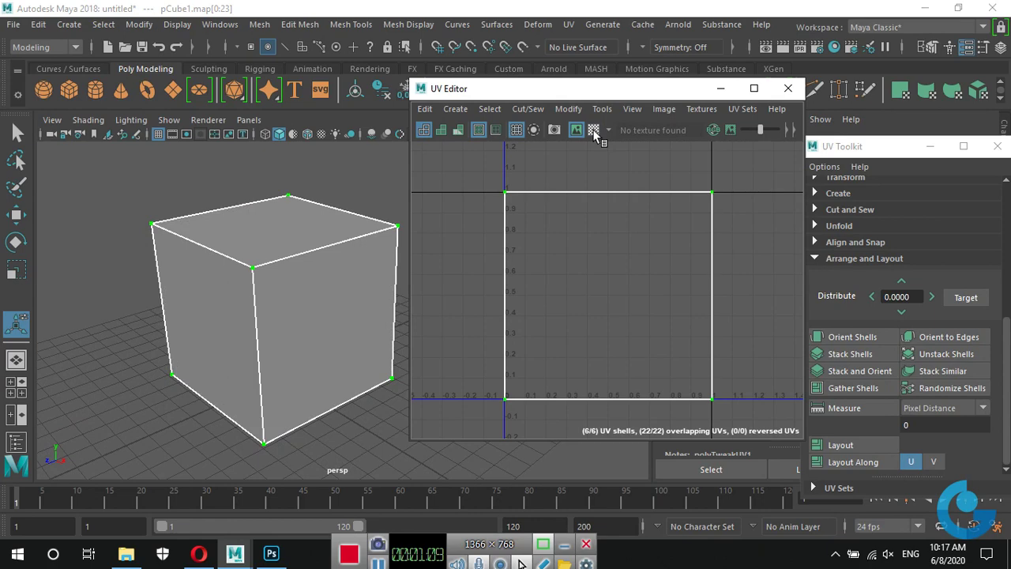
{"action": "left_click", "coordinate": [789, 88]}
{"action": "mouse_move", "coordinate": [345, 282]}
{"action": "left_mouse_down", "text": "alt"}
{"action": "mouse_move", "coordinate": [387, 300]}
{"action": "mouse_move", "coordinate": [403, 296]}
{"action": "left_mouse_up", "text": "alt"}
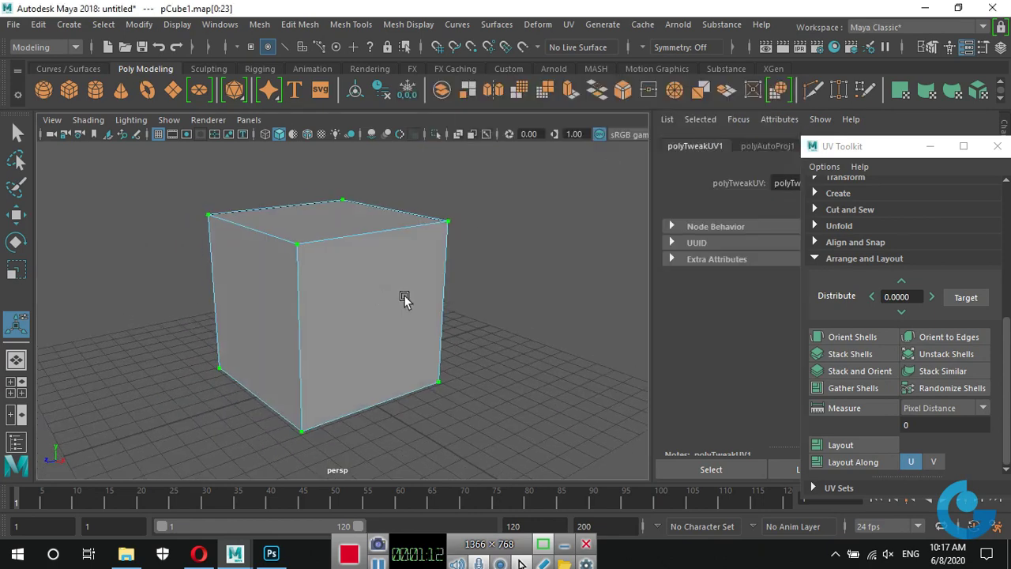
- Assign a new Arnold aiStandardSurface material to the whole cube and close the UV Toolkit
{"action": "right_click_drag", "start_coordinate": [409, 267], "coordinate": [478, 122]}
{"action": "left_click", "coordinate": [494, 253]}
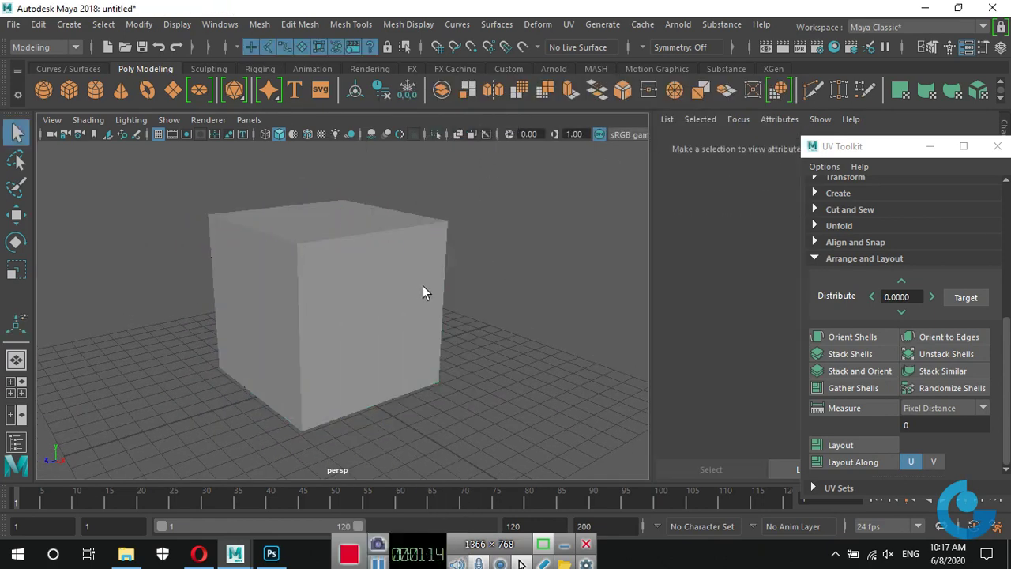
{"action": "left_click", "coordinate": [410, 287]}
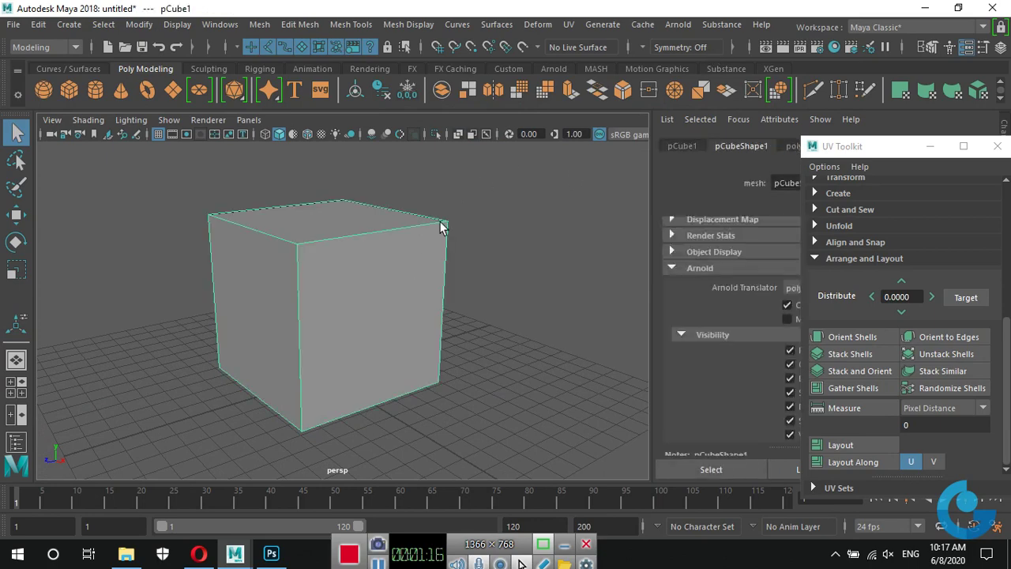
{"action": "right_click_drag", "start_coordinate": [431, 145], "coordinate": [435, 525]}
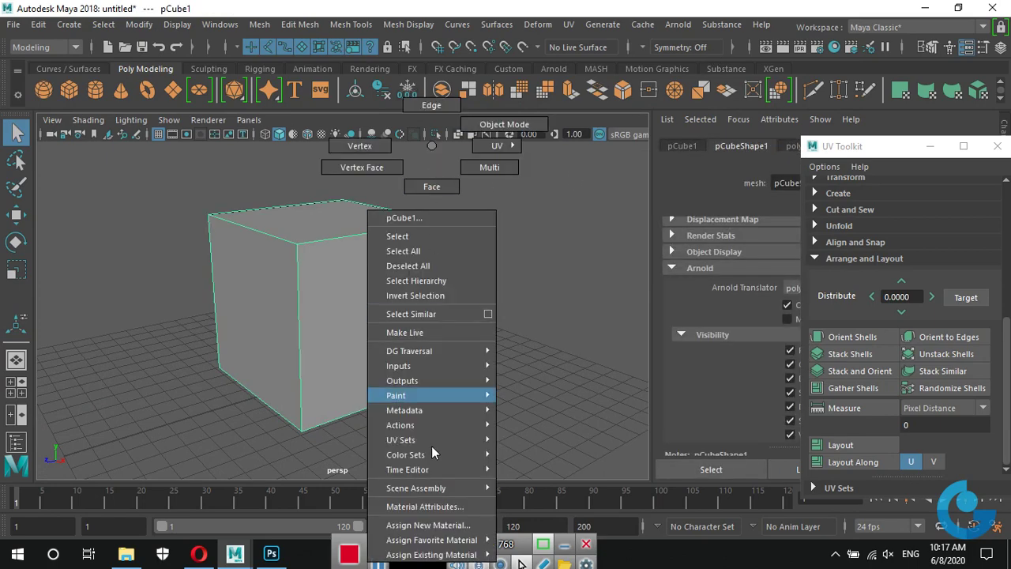
{"action": "left_click", "coordinate": [435, 525]}
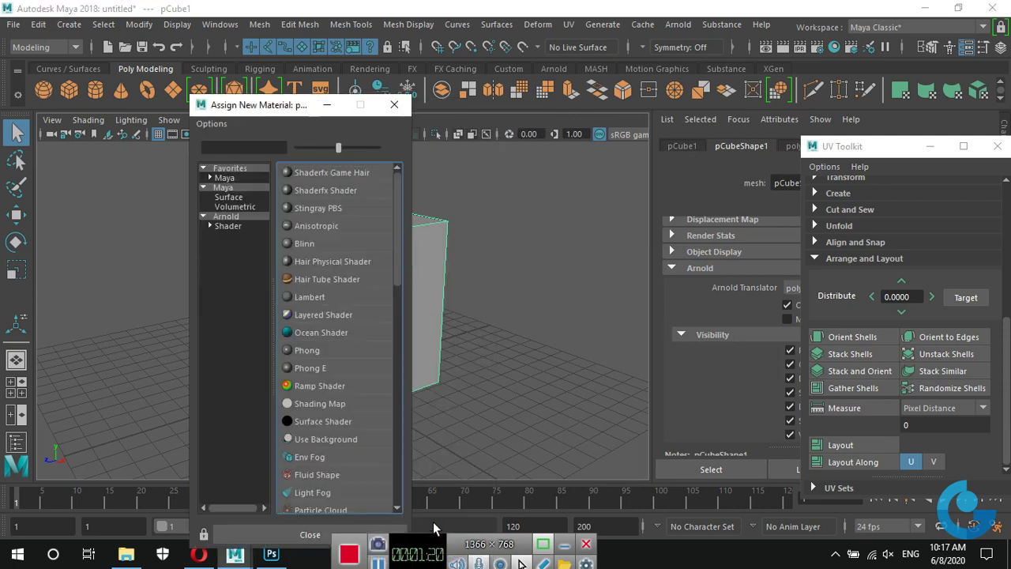
{"action": "left_click", "coordinate": [229, 225]}
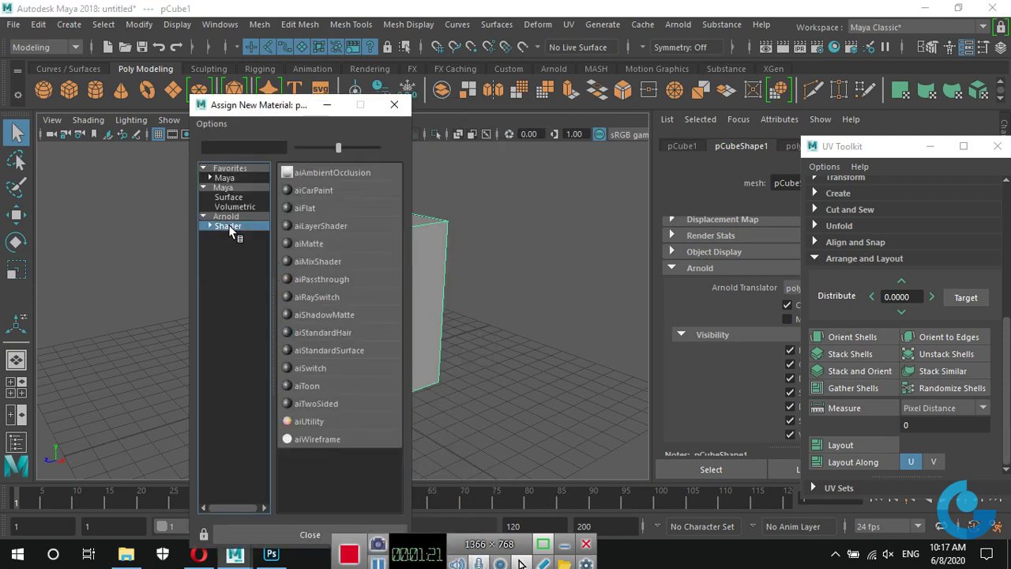
{"action": "left_click", "coordinate": [331, 348]}
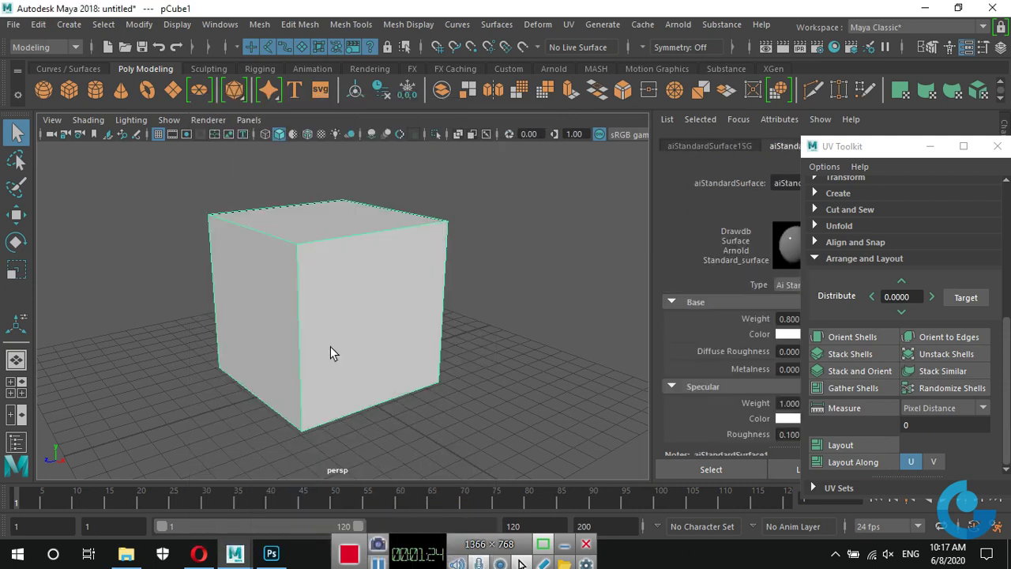
{"action": "left_click", "coordinate": [997, 147]}
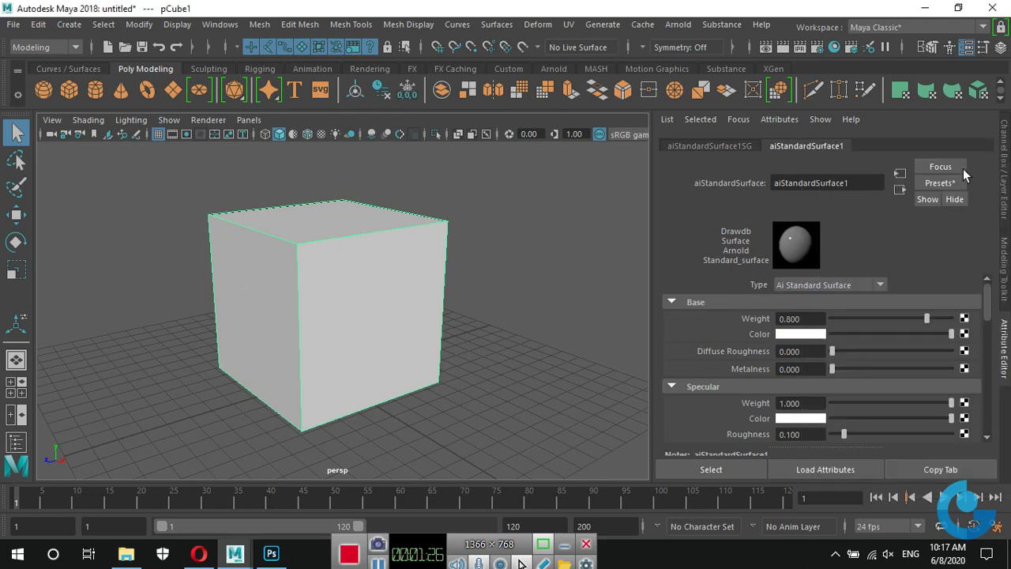
- Connect a File texture loading starbucks-logo-400.jpg to the material's base colour
{"action": "left_click", "coordinate": [963, 334]}
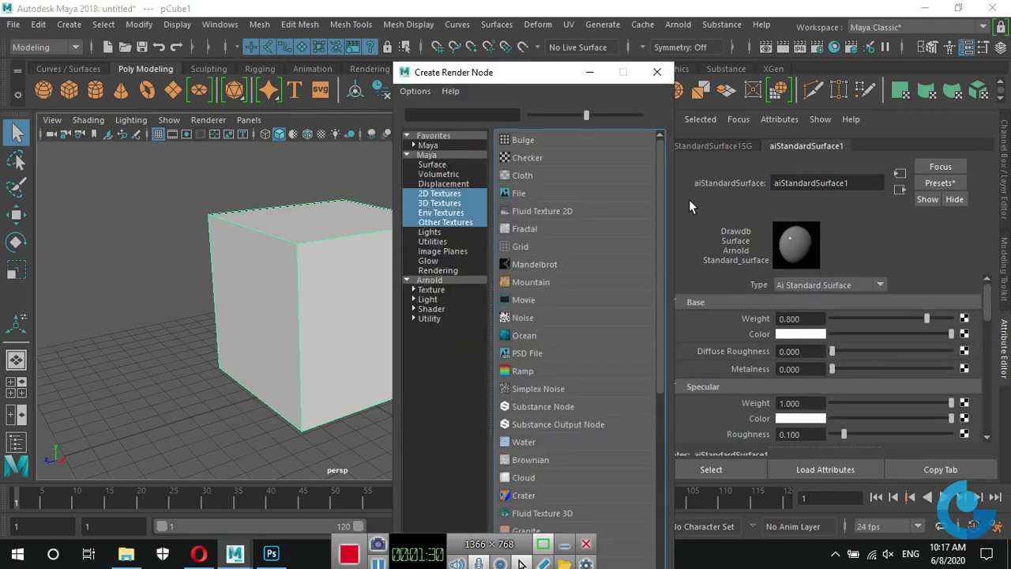
{"action": "left_click", "coordinate": [517, 192]}
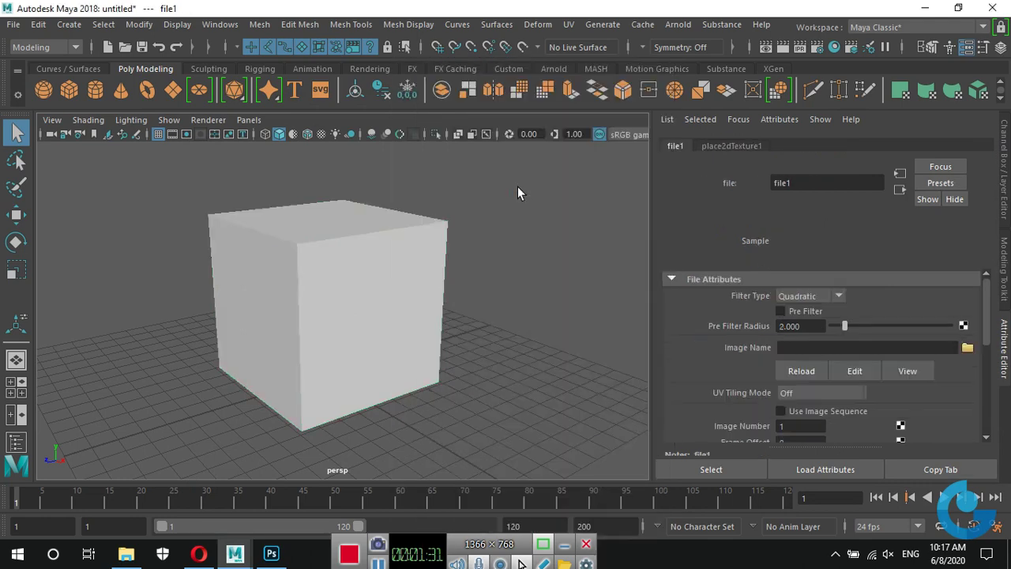
{"action": "left_click", "coordinate": [967, 348]}
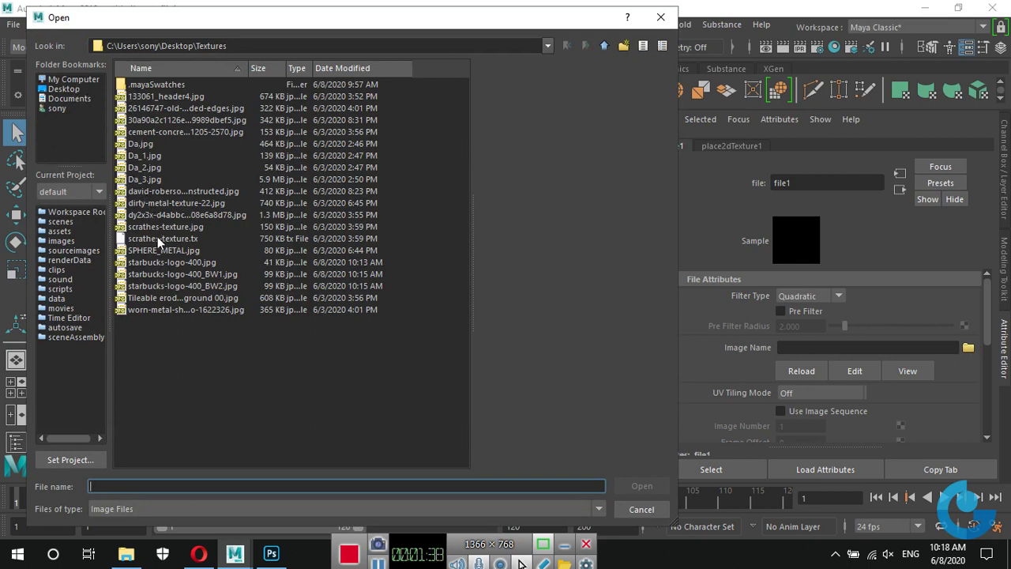
{"action": "left_click", "coordinate": [186, 264]}
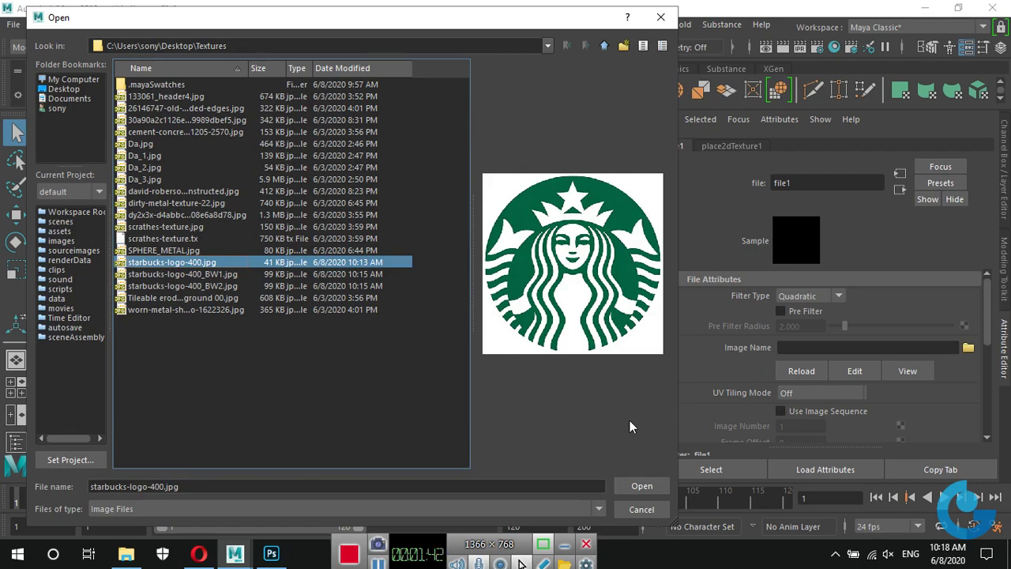
{"action": "left_click", "coordinate": [644, 486]}
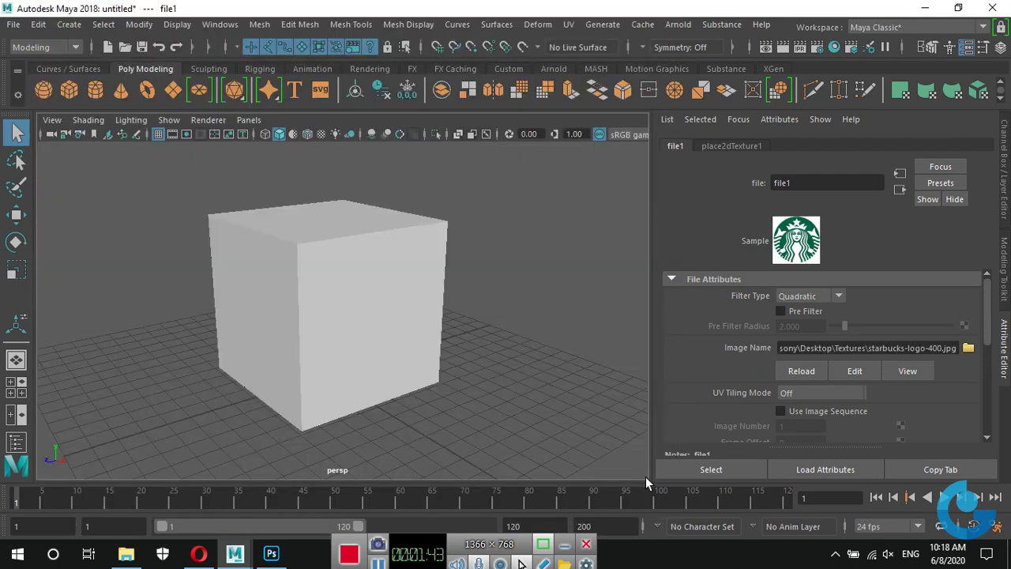
- Show textures in the viewport and enable Thin Walled in aiStandardSurface1's Geometry section
{"action": "left_click", "coordinate": [320, 133]}
{"action": "mouse_move", "coordinate": [330, 174]}
{"action": "left_mouse_down", "text": "alt"}
{"action": "mouse_move", "coordinate": [553, 339]}
{"action": "mouse_move", "coordinate": [639, 375]}
{"action": "mouse_move", "coordinate": [722, 311]}
{"action": "mouse_move", "coordinate": [690, 208]}
{"action": "mouse_move", "coordinate": [416, 248]}
{"action": "mouse_move", "coordinate": [440, 353]}
{"action": "mouse_move", "coordinate": [392, 340]}
{"action": "left_mouse_up", "text": "alt"}
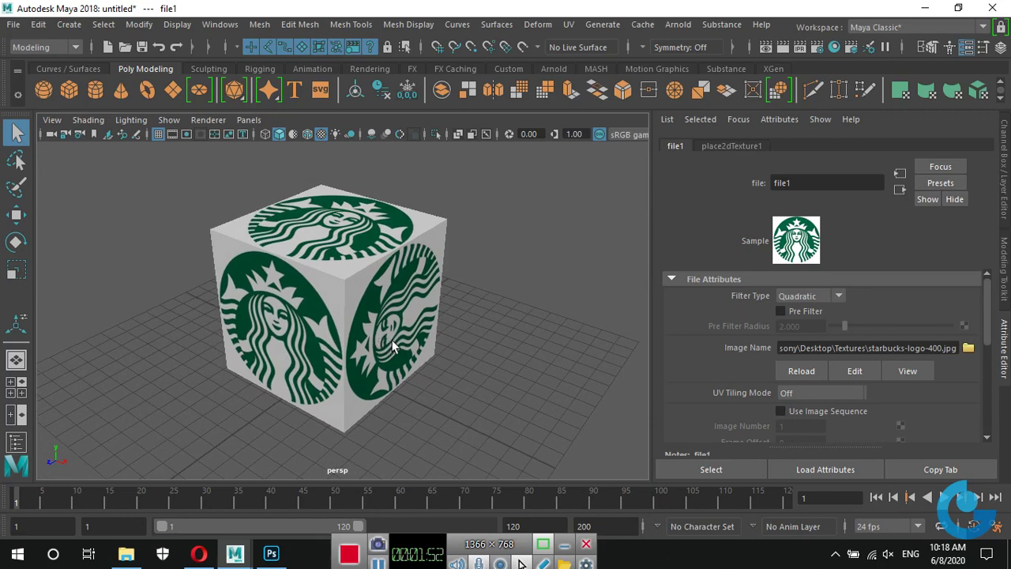
{"action": "left_click", "coordinate": [899, 189]}
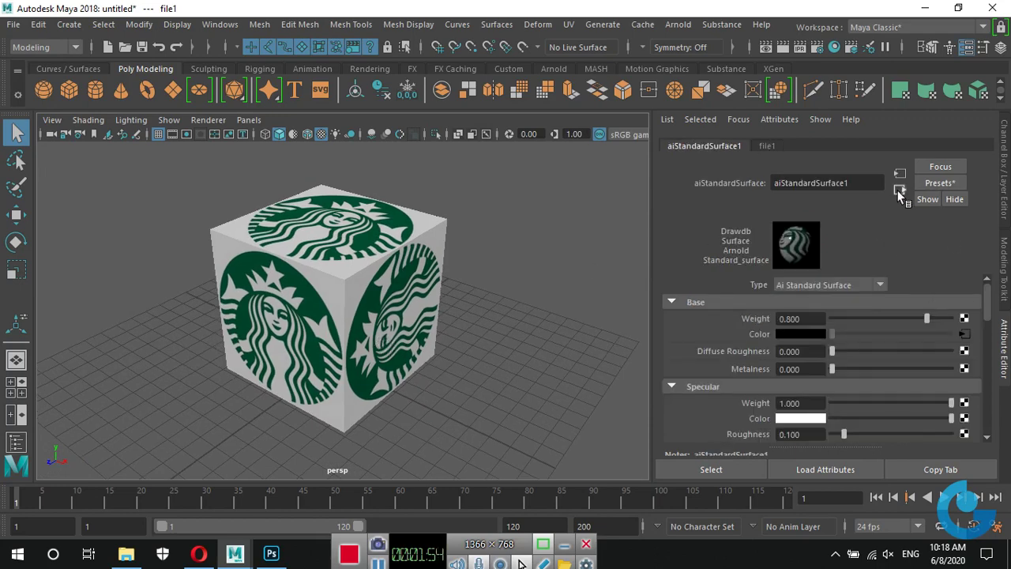
{"action": "scroll", "coordinate": [904, 324], "scroll_direction": "down", "scroll_amount": 3}
{"action": "scroll", "coordinate": [904, 331], "scroll_direction": "down", "scroll_amount": 1}
{"action": "scroll", "coordinate": [905, 332], "scroll_direction": "down", "scroll_amount": 3}
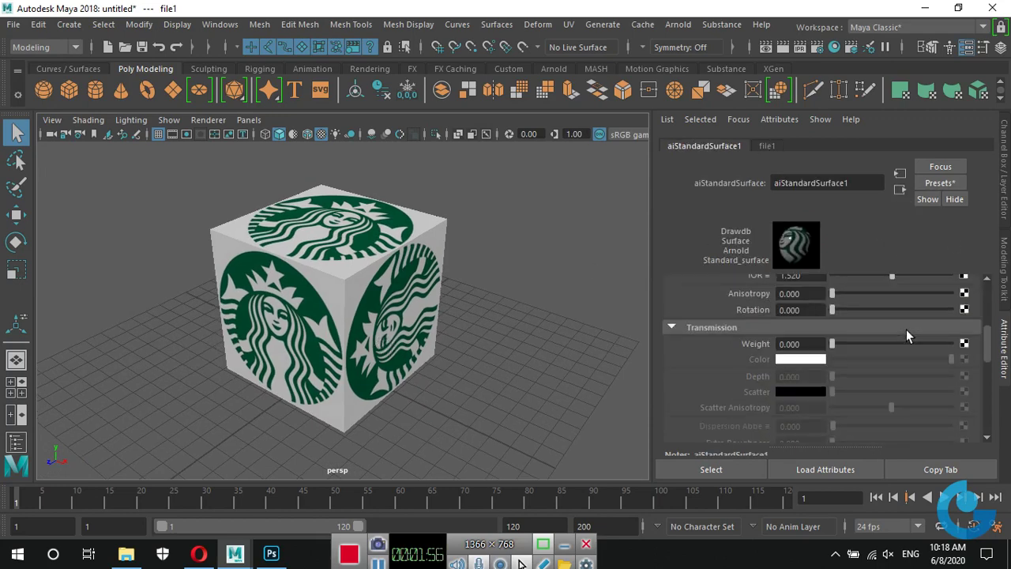
{"action": "scroll", "coordinate": [904, 336], "scroll_direction": "down", "scroll_amount": 1}
{"action": "left_click", "coordinate": [672, 284]}
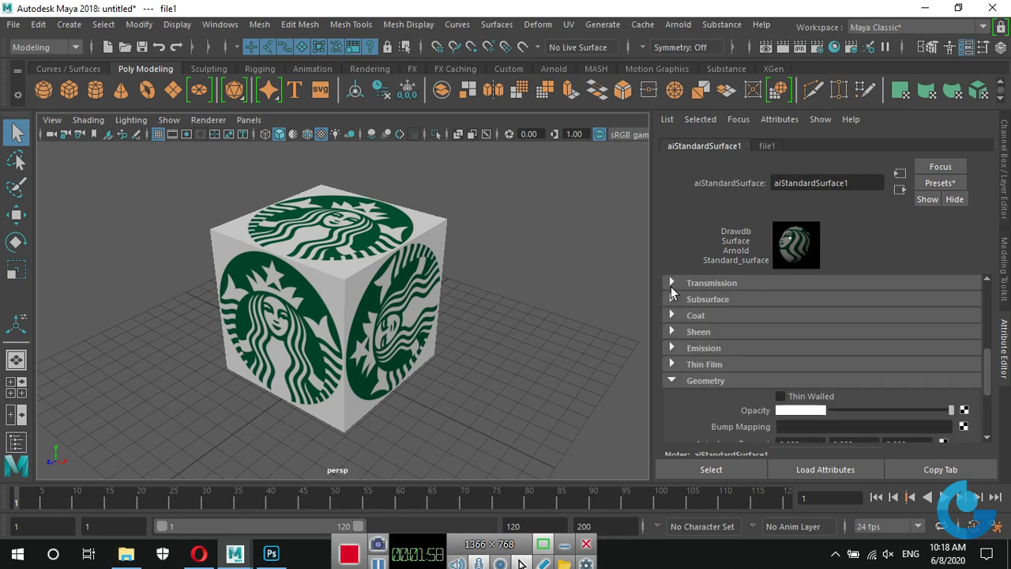
{"action": "scroll", "coordinate": [818, 356], "scroll_direction": "down", "scroll_amount": 2}
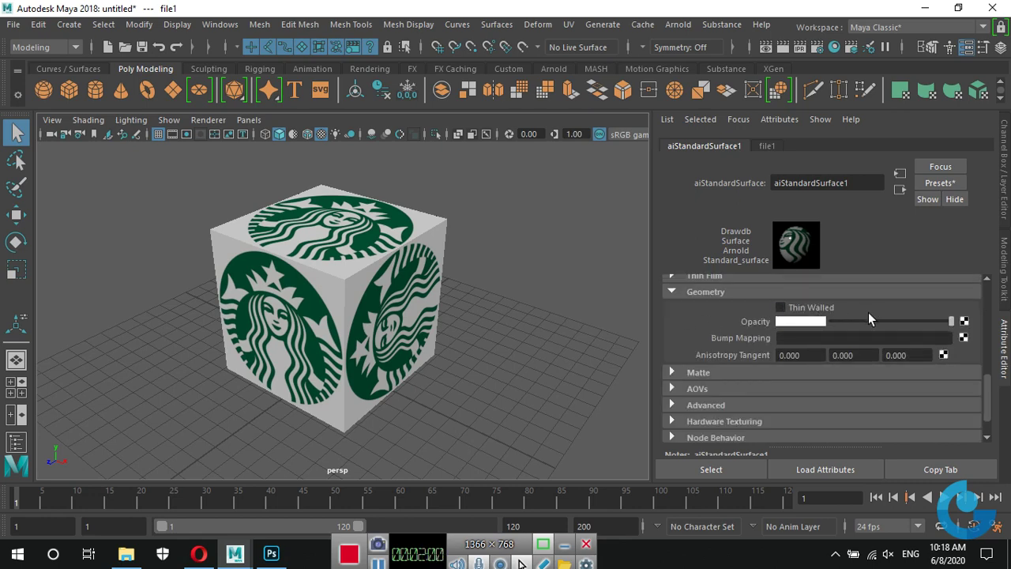
{"action": "left_click", "coordinate": [790, 310]}
- Connect a File texture loading starbucks-logo-400_BW1.jpg to the material's opacity
{"action": "left_click", "coordinate": [965, 322]}
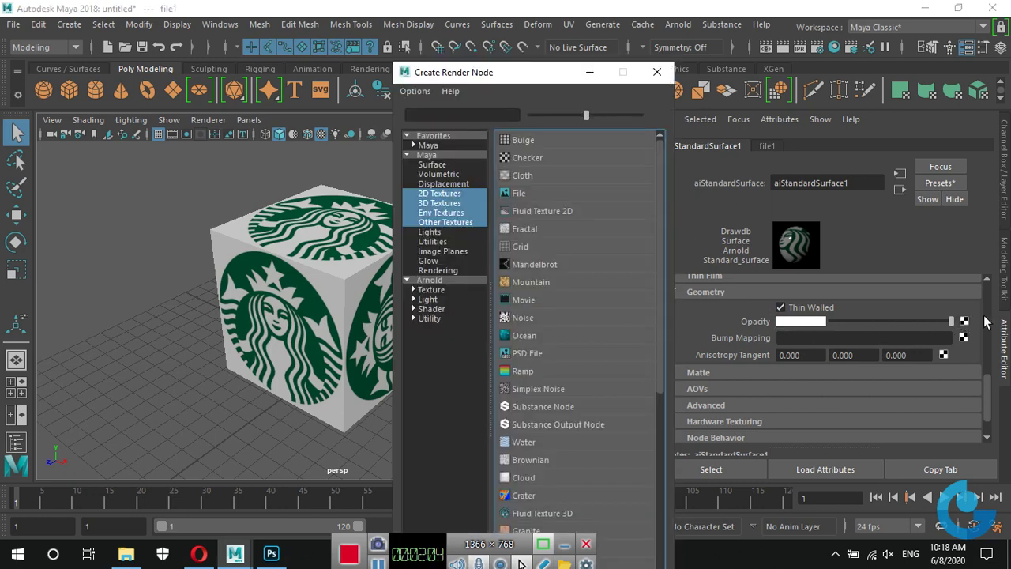
{"action": "left_click", "coordinate": [521, 195]}
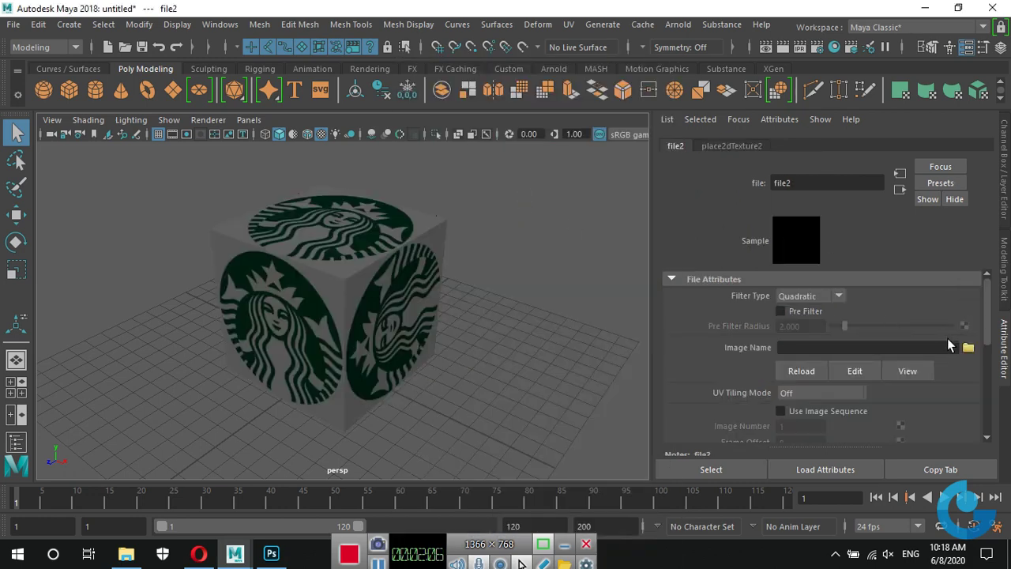
{"action": "left_click", "coordinate": [969, 347]}
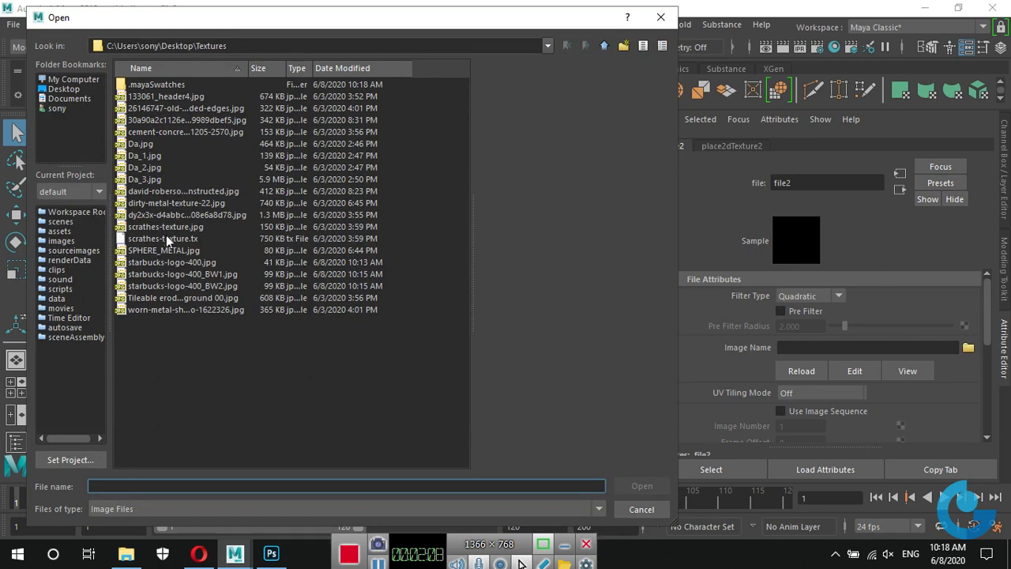
{"action": "left_click", "coordinate": [166, 275]}
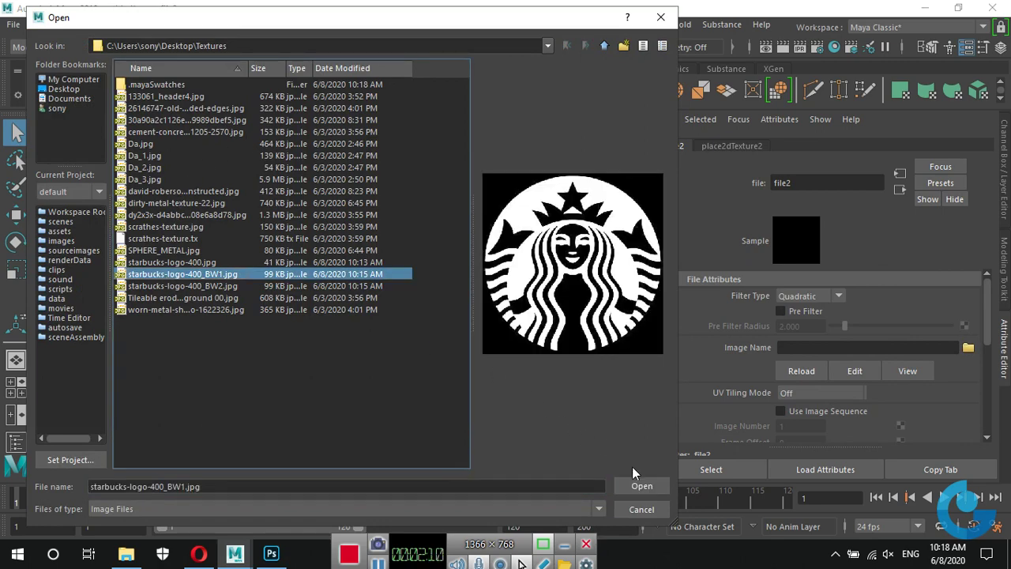
{"action": "left_click", "coordinate": [640, 487]}
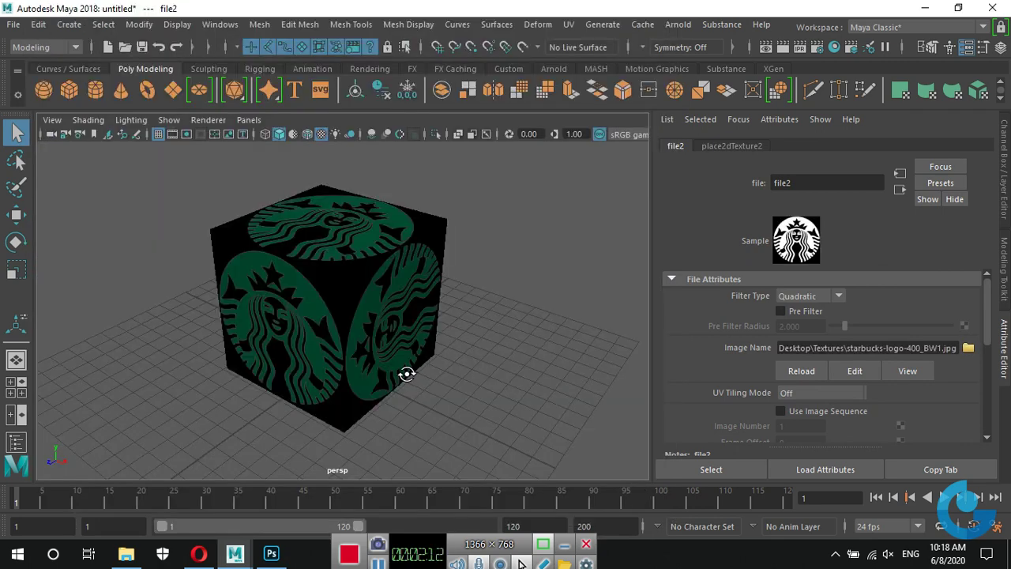
{"action": "mouse_move", "coordinate": [406, 372]}
{"action": "left_mouse_down", "text": "alt"}
{"action": "mouse_move", "coordinate": [522, 365]}
{"action": "mouse_move", "coordinate": [347, 380]}
{"action": "mouse_move", "coordinate": [332, 347]}
{"action": "left_mouse_up", "text": "alt"}
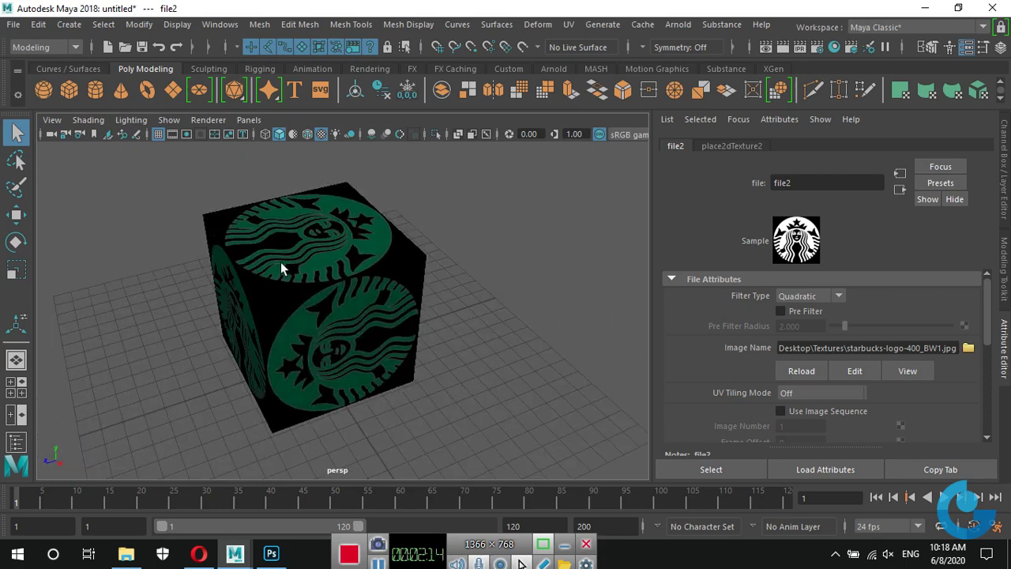
{"action": "mouse_move", "coordinate": [357, 305]}
{"action": "left_mouse_down", "text": "alt"}
{"action": "mouse_move", "coordinate": [429, 300]}
{"action": "mouse_move", "coordinate": [398, 323]}
{"action": "mouse_move", "coordinate": [379, 316]}
{"action": "left_mouse_up", "text": "alt"}
- Set Viewport 2.0's Transparency Algorithm to Alpha Cut and close the Hardware Renderer settings
{"action": "left_click", "coordinate": [208, 120]}
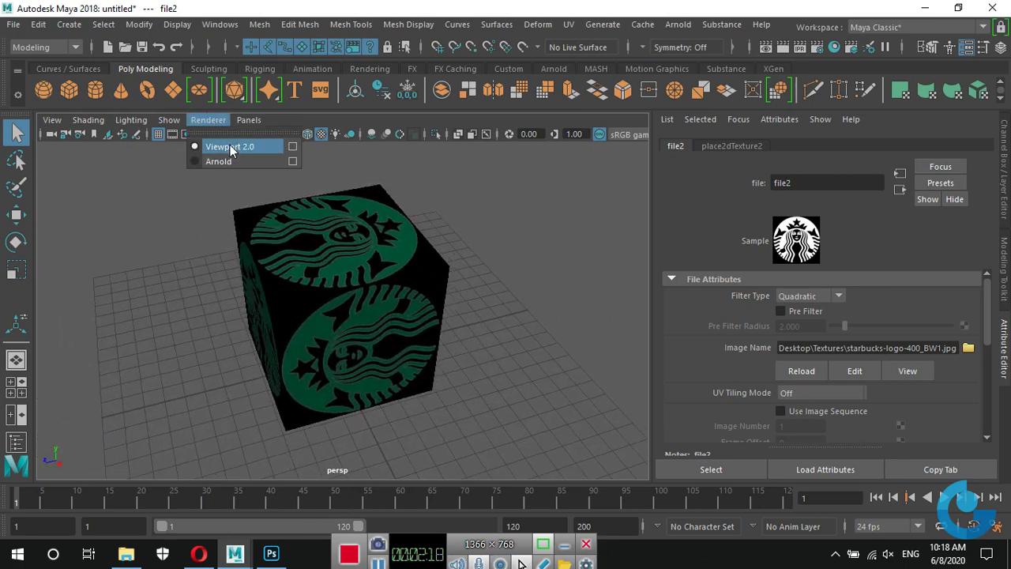
{"action": "left_click", "coordinate": [291, 145]}
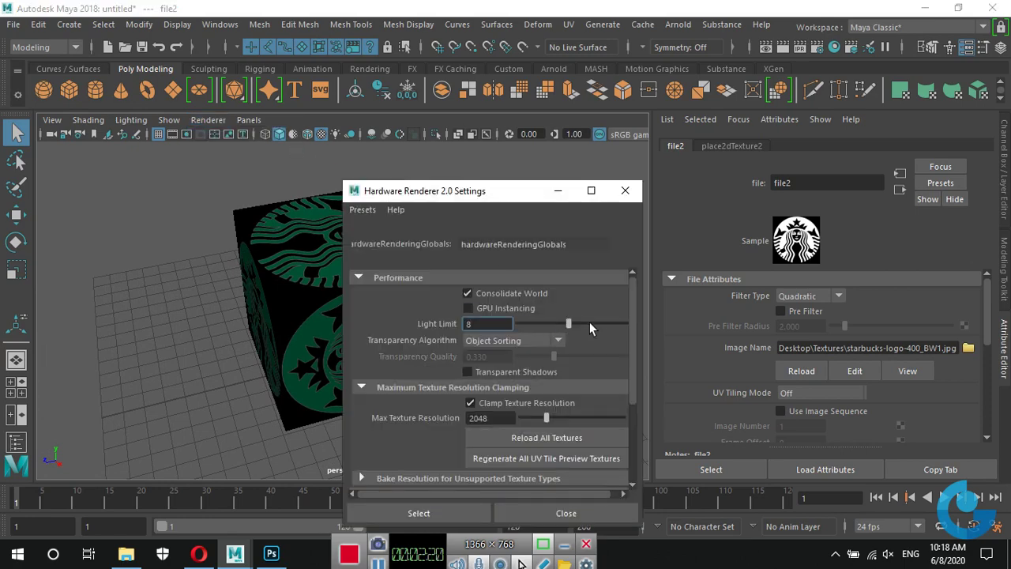
{"action": "scroll", "coordinate": [619, 319], "scroll_direction": "down", "scroll_amount": 3}
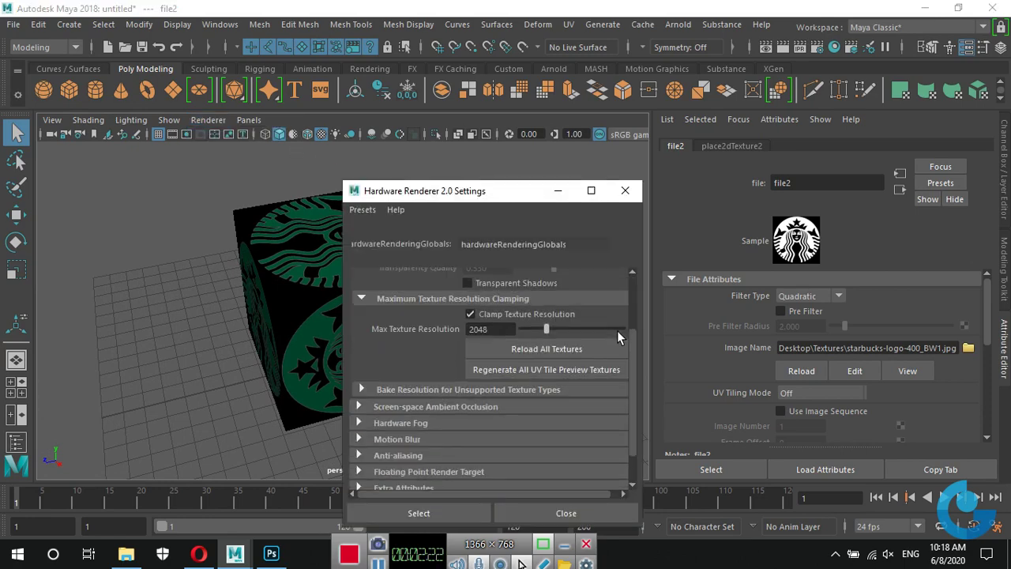
{"action": "scroll", "coordinate": [618, 333], "scroll_direction": "down", "scroll_amount": 2}
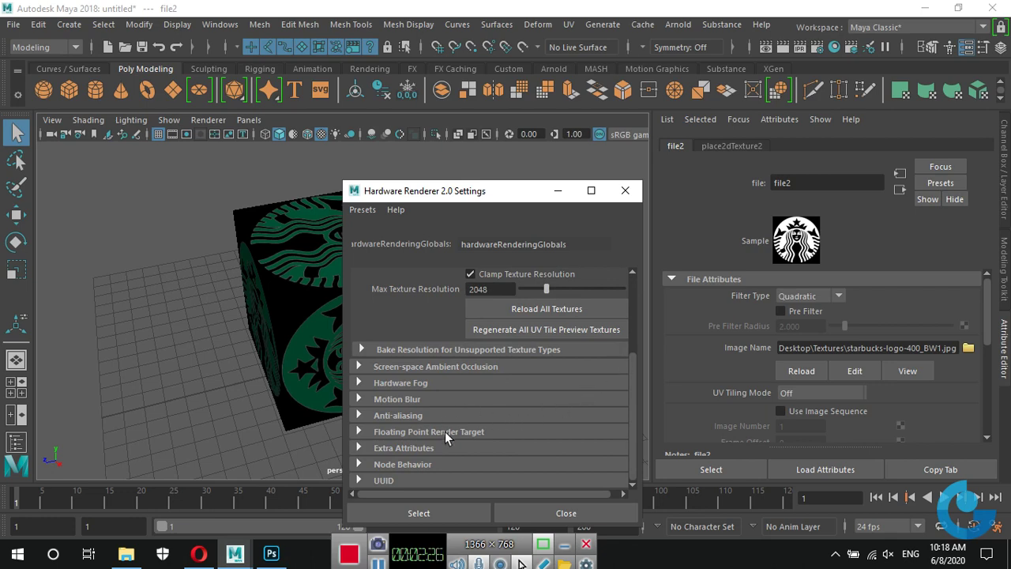
{"action": "scroll", "coordinate": [598, 343], "scroll_direction": "up", "scroll_amount": 2}
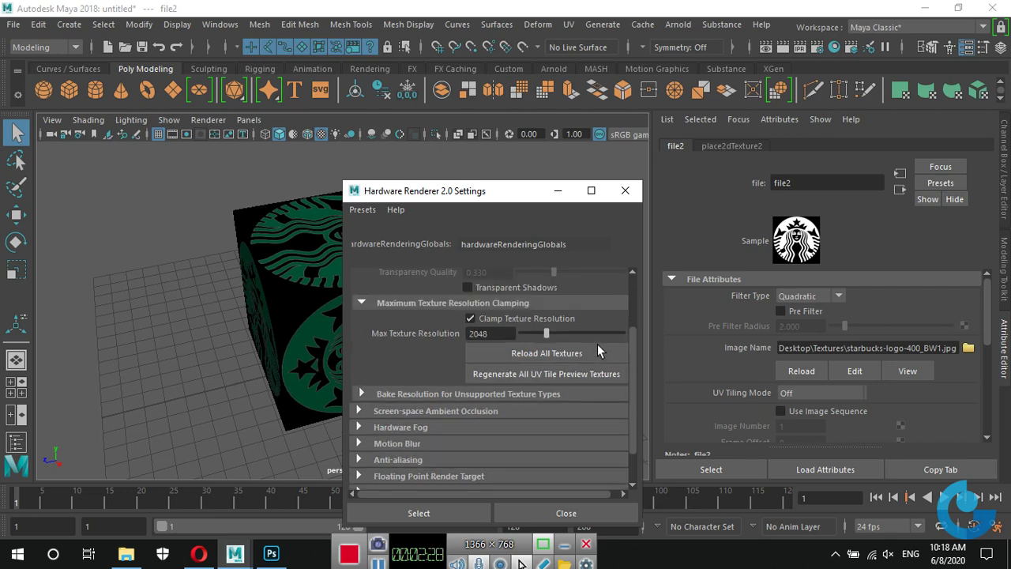
{"action": "scroll", "coordinate": [598, 348], "scroll_direction": "up", "scroll_amount": 2}
{"action": "scroll", "coordinate": [598, 347], "scroll_direction": "up", "scroll_amount": 2}
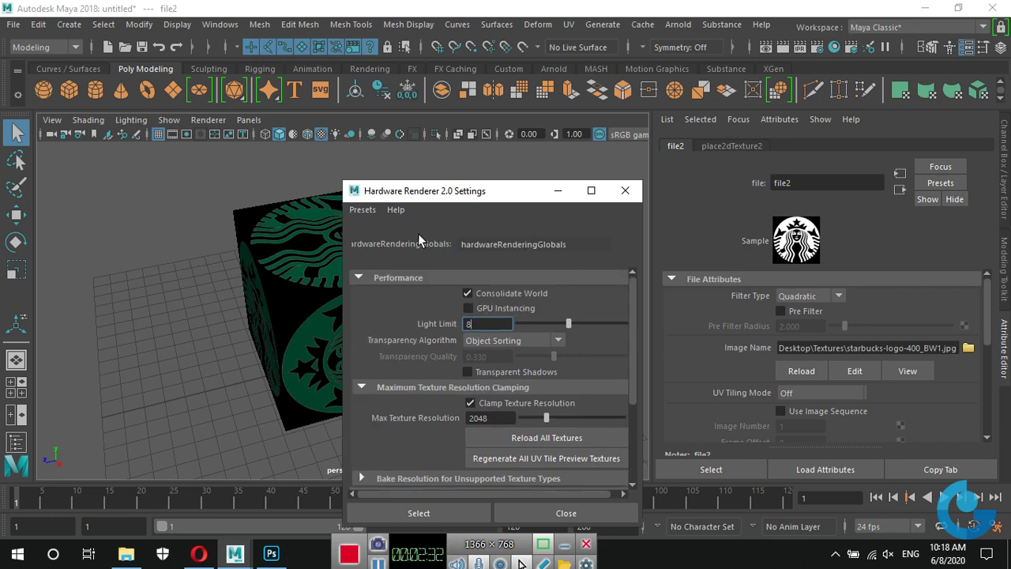
{"action": "left_click", "coordinate": [558, 339]}
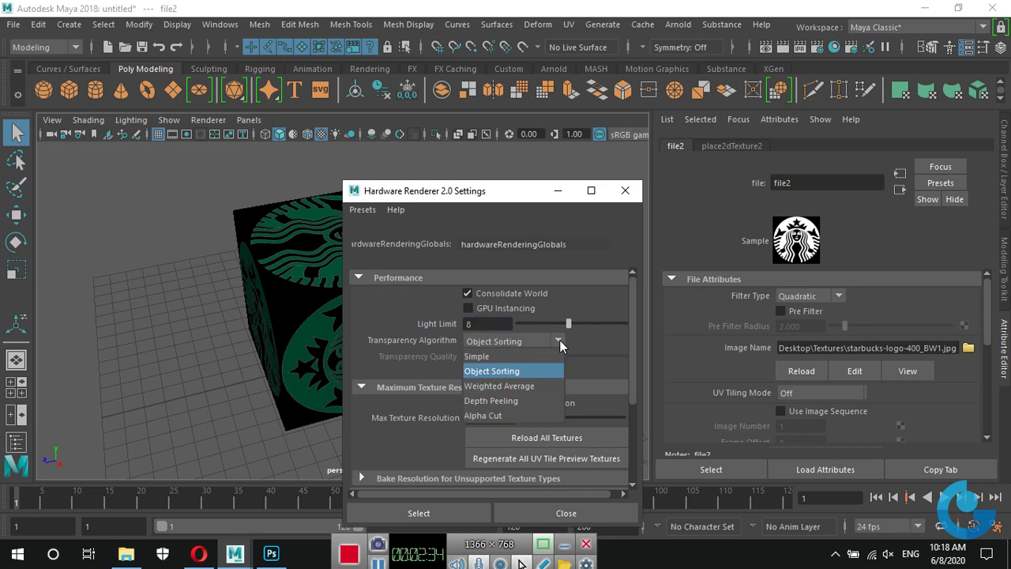
{"action": "left_click", "coordinate": [523, 412]}
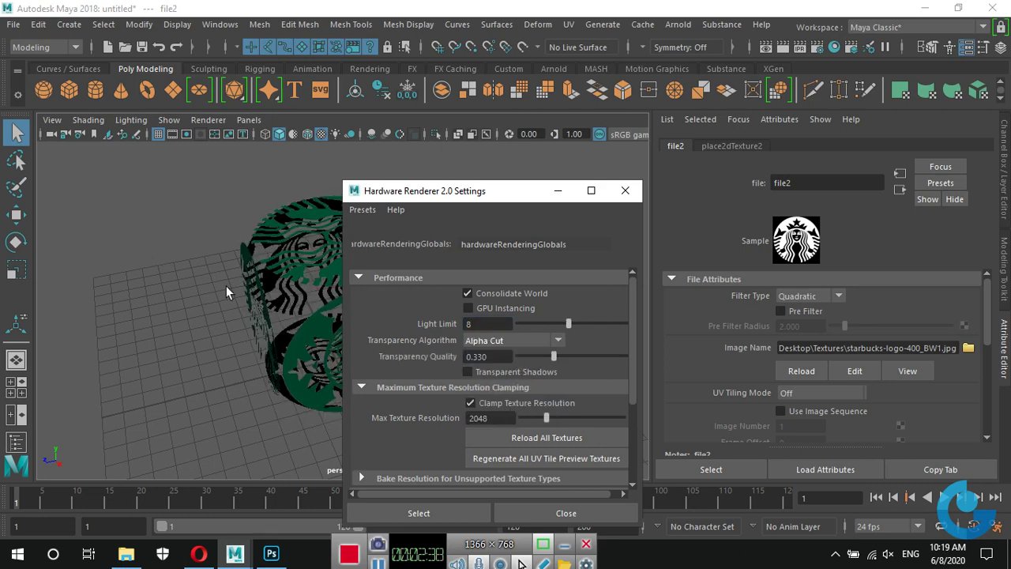
{"action": "mouse_move", "coordinate": [226, 286]}
{"action": "left_mouse_down", "text": "alt"}
{"action": "mouse_move", "coordinate": [85, 331]}
{"action": "mouse_move", "coordinate": [90, 345]}
{"action": "mouse_move", "coordinate": [237, 282]}
{"action": "mouse_move", "coordinate": [266, 284]}
{"action": "mouse_move", "coordinate": [253, 322]}
{"action": "left_mouse_up", "text": "alt"}
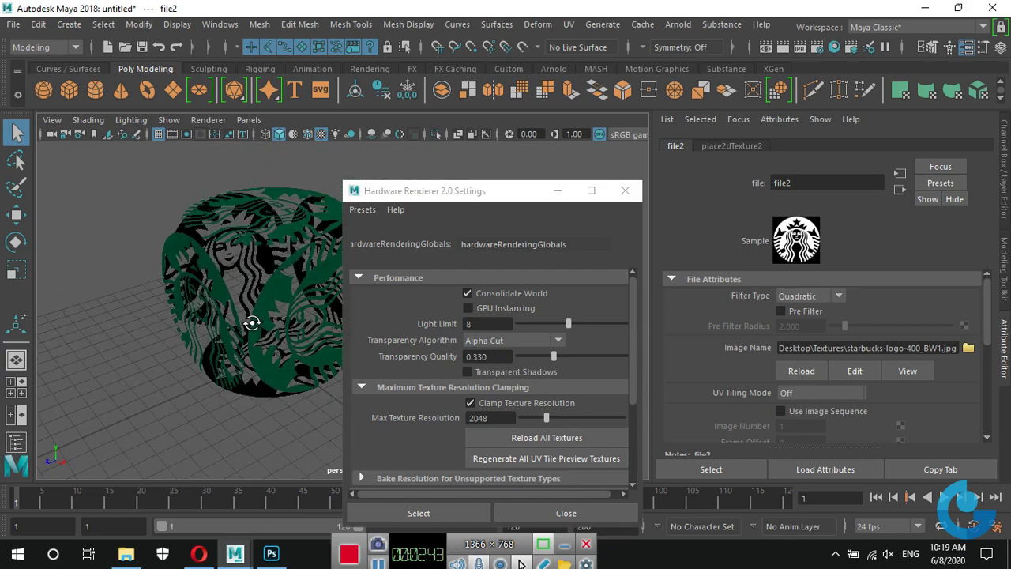
{"action": "left_click", "coordinate": [566, 517]}
{"action": "mouse_move", "coordinate": [357, 257]}
{"action": "left_mouse_down", "text": "alt"}
{"action": "mouse_move", "coordinate": [436, 323]}
{"action": "mouse_move", "coordinate": [421, 352]}
{"action": "mouse_move", "coordinate": [500, 250]}
{"action": "mouse_move", "coordinate": [429, 289]}
{"action": "mouse_move", "coordinate": [422, 323]}
{"action": "mouse_move", "coordinate": [430, 330]}
{"action": "left_mouse_up", "text": "alt"}
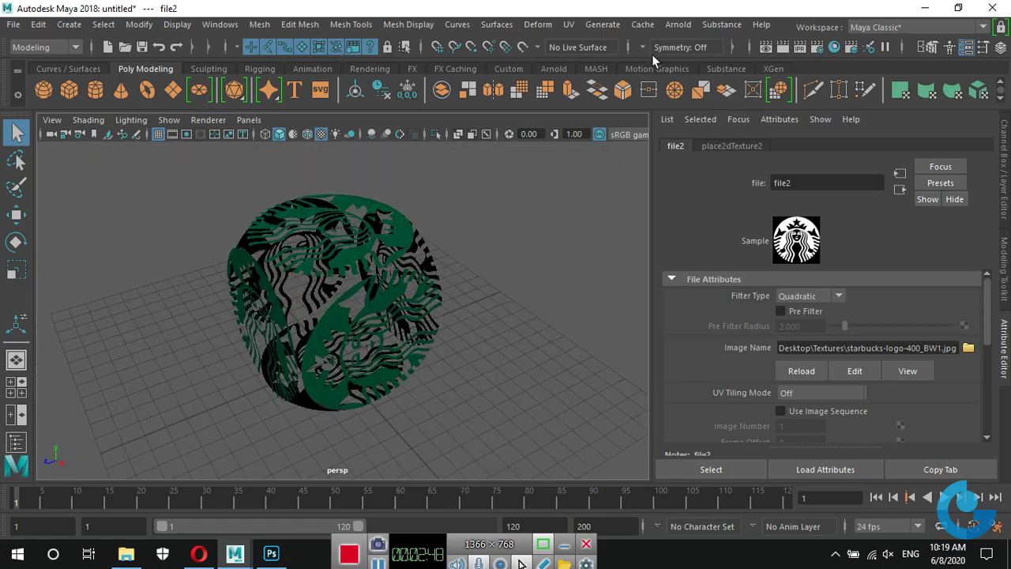
- Create an Arnold Skydome Light with Camera visibility set to 0, then view the whole scene
{"action": "left_click", "coordinate": [677, 28]}
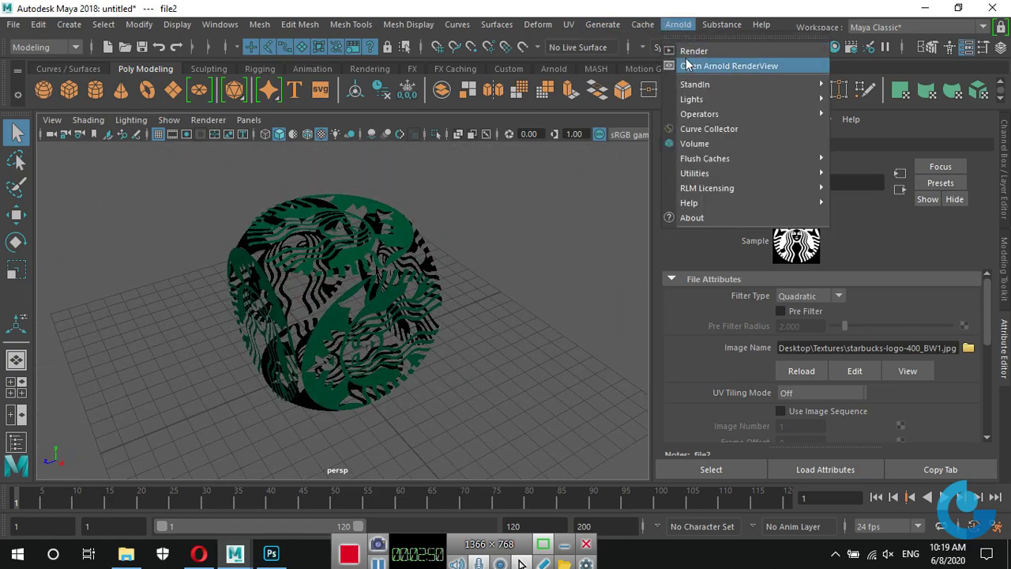
{"action": "mouse_move", "coordinate": [692, 99]}
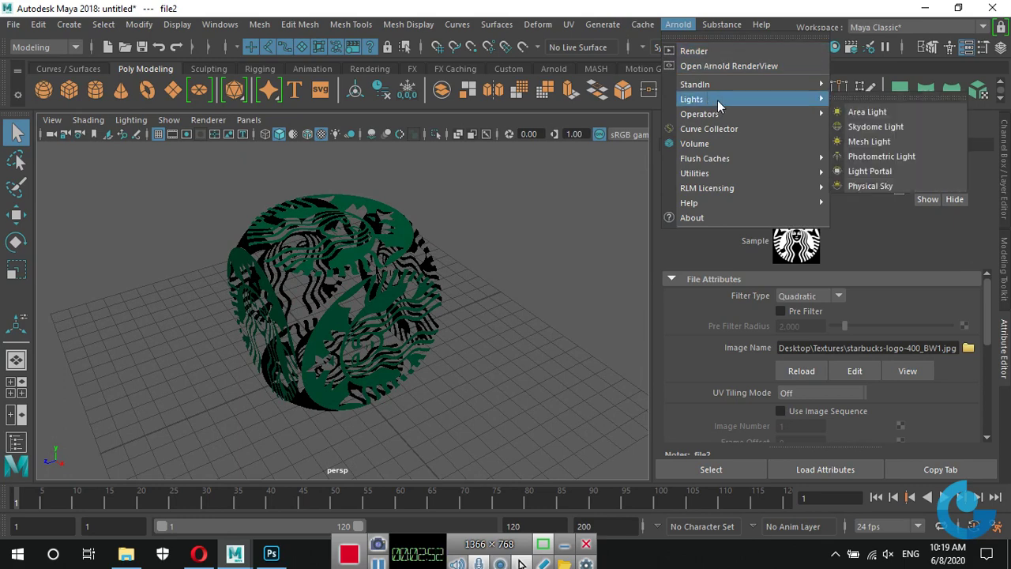
{"action": "left_click", "coordinate": [867, 128]}
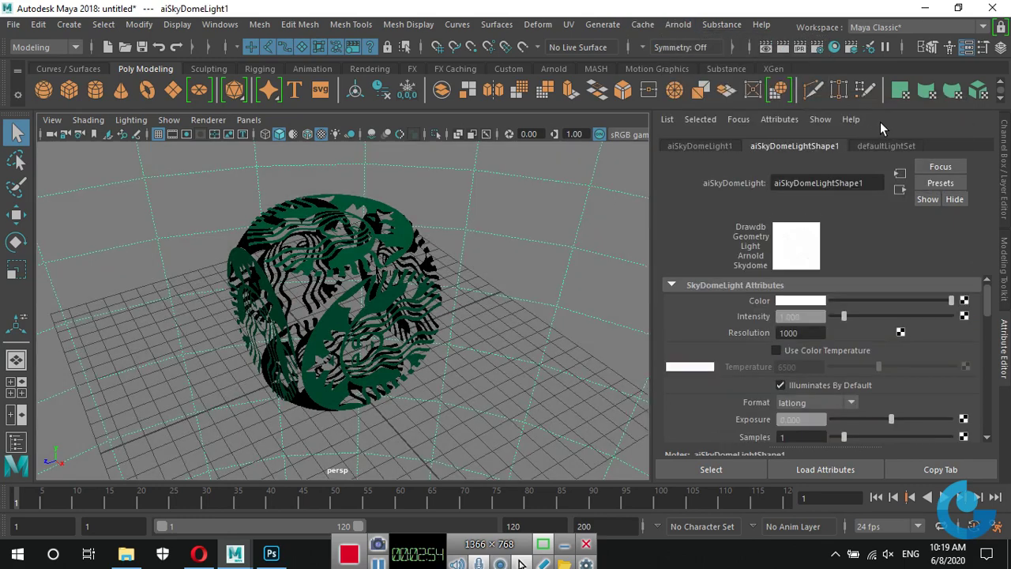
{"action": "scroll", "coordinate": [931, 381], "scroll_direction": "down", "scroll_amount": 5}
{"action": "scroll", "coordinate": [938, 378], "scroll_direction": "down", "scroll_amount": 5}
{"action": "scroll", "coordinate": [946, 373], "scroll_direction": "down", "scroll_amount": 5}
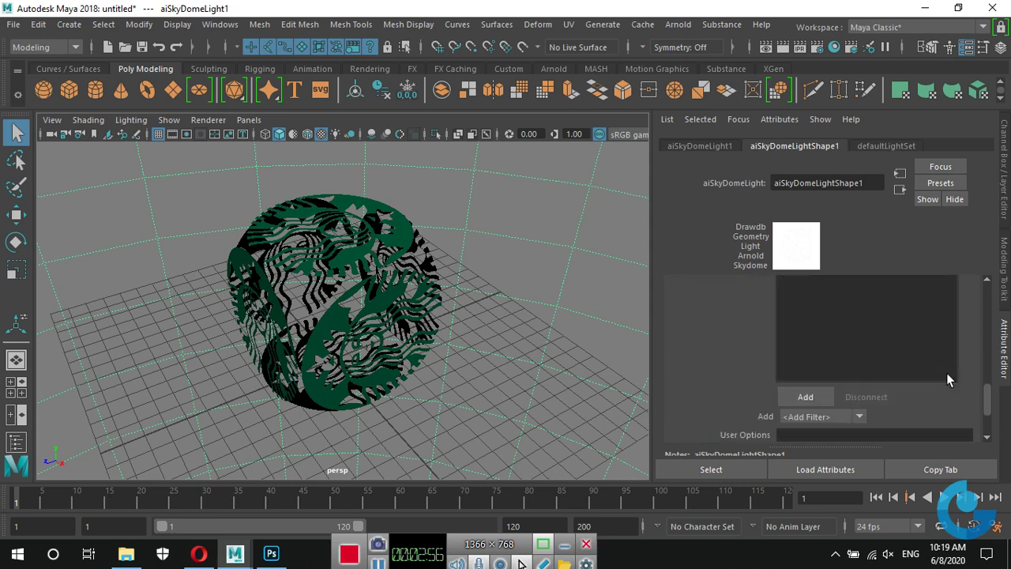
{"action": "scroll", "coordinate": [959, 371], "scroll_direction": "down", "scroll_amount": 3}
{"action": "scroll", "coordinate": [959, 371], "scroll_direction": "up", "scroll_amount": 1}
{"action": "scroll", "coordinate": [960, 368], "scroll_direction": "up", "scroll_amount": 2}
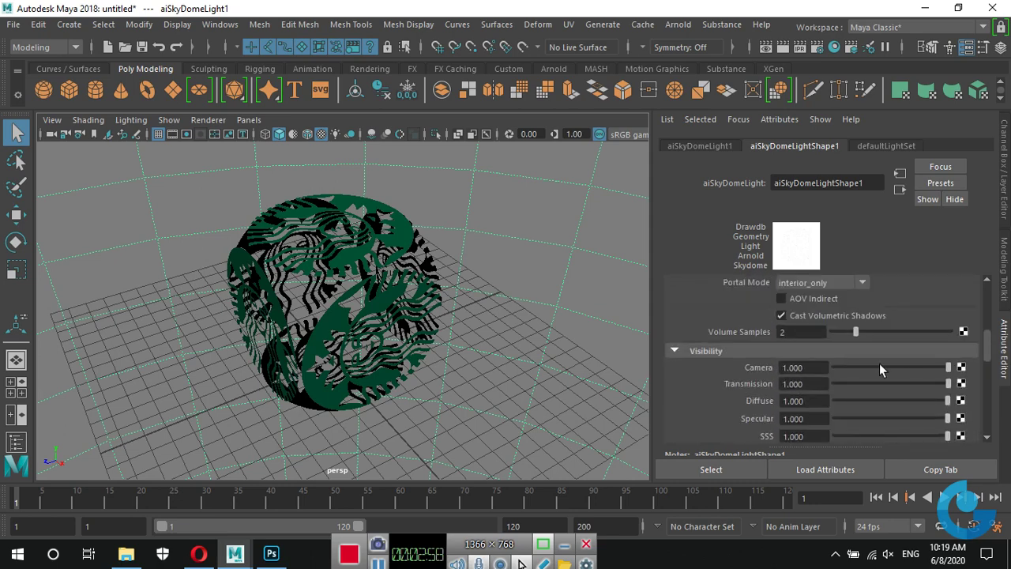
{"action": "left_click_drag", "start_coordinate": [881, 367], "coordinate": [808, 378]}
{"action": "scroll", "coordinate": [924, 371], "scroll_direction": "up", "scroll_amount": 10}
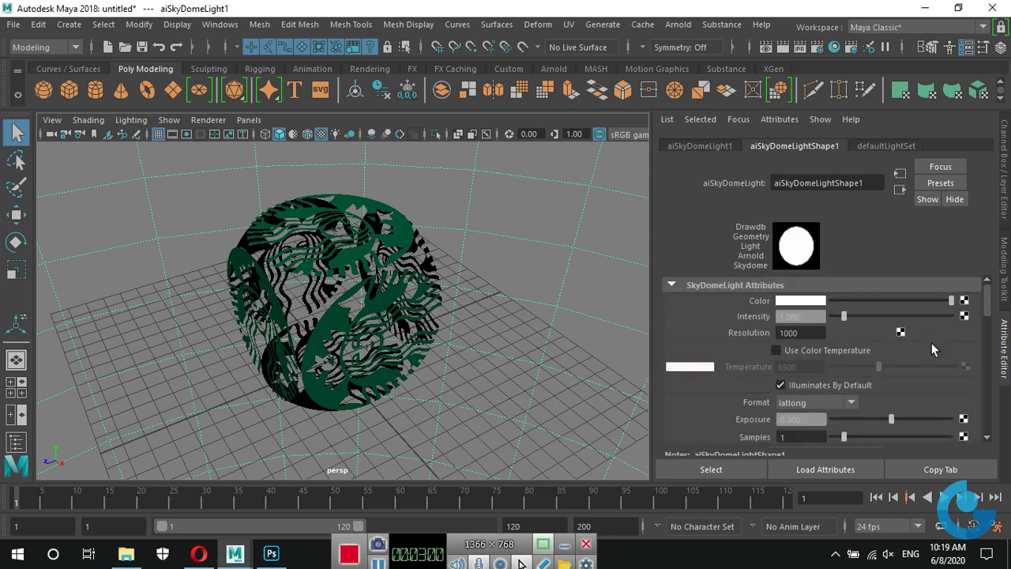
{"action": "right_click_drag", "start_coordinate": [505, 308], "coordinate": [382, 324], "text": "alt"}
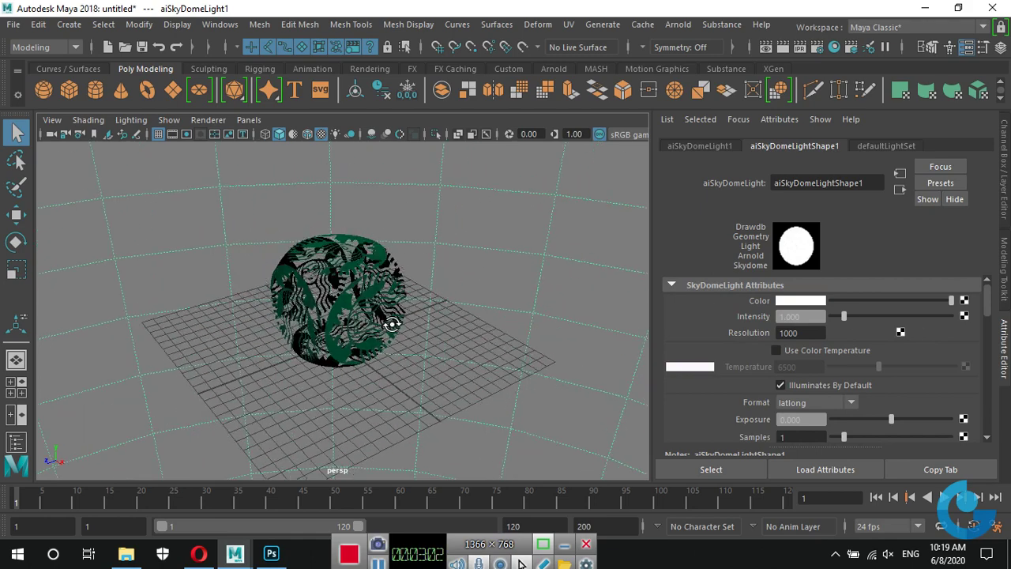
{"action": "left_click", "coordinate": [678, 23]}
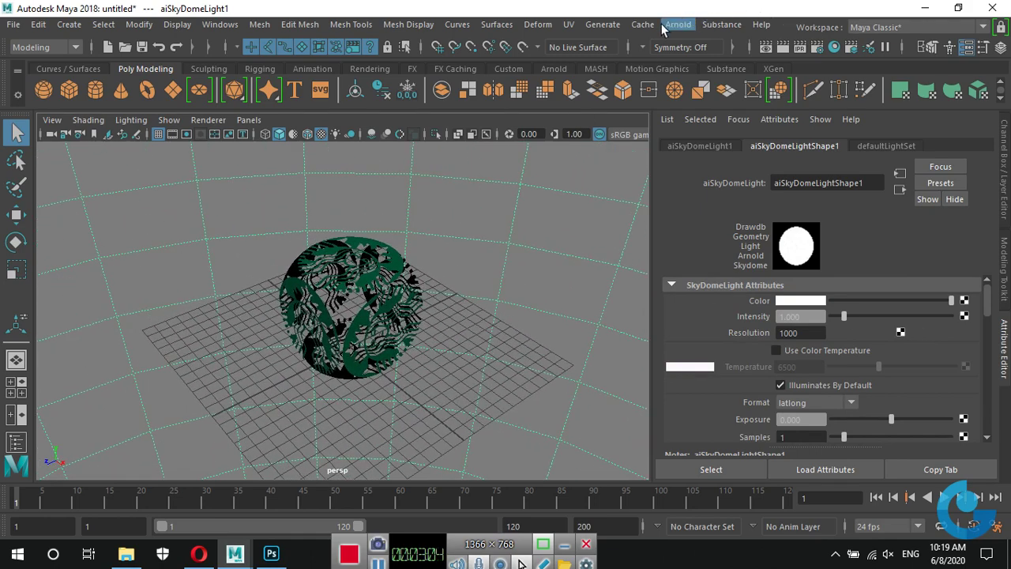
{"action": "left_click", "coordinate": [697, 53]}
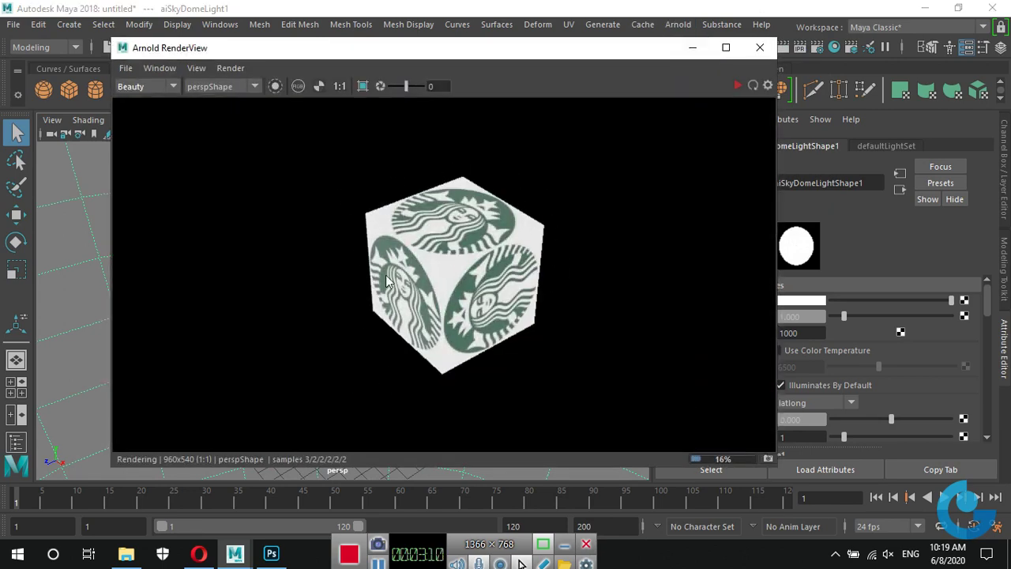
{"action": "left_click", "coordinate": [759, 48]}
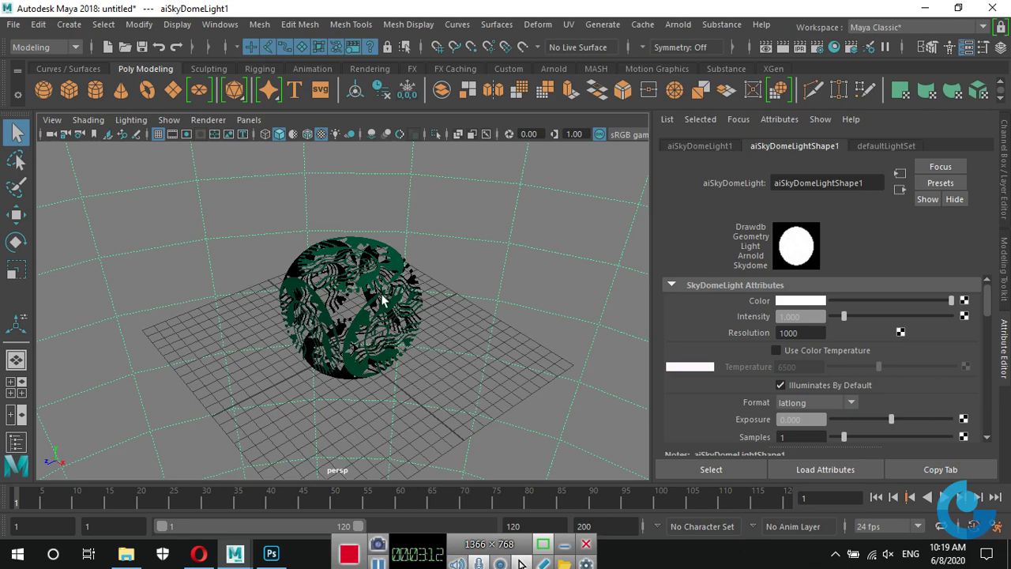
- Turn off Opaque on pCubeShape1 and render the cube in Arnold RenderView
{"action": "left_click", "coordinate": [368, 317]}
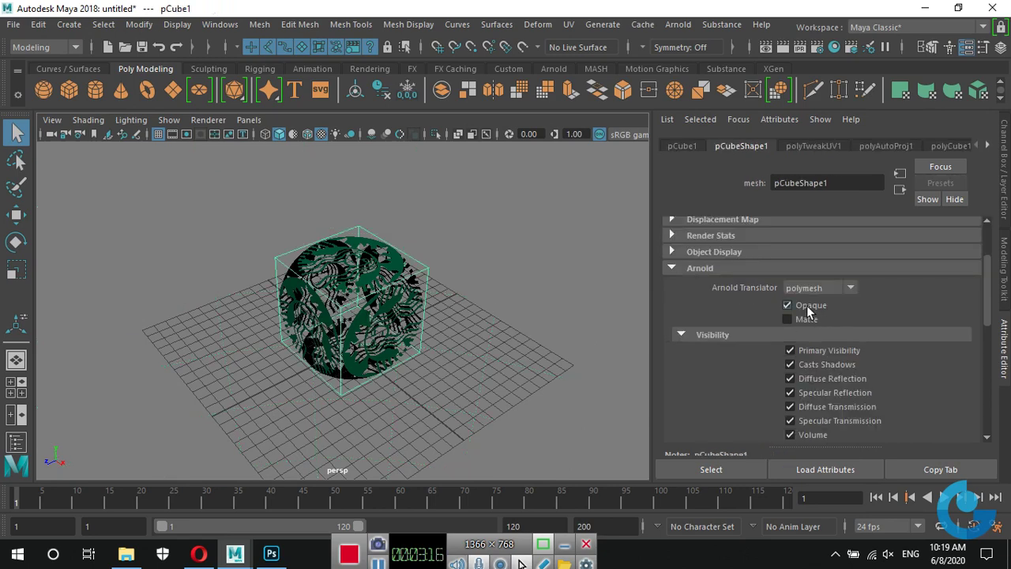
{"action": "left_click", "coordinate": [828, 146]}
{"action": "left_click", "coordinate": [954, 146]}
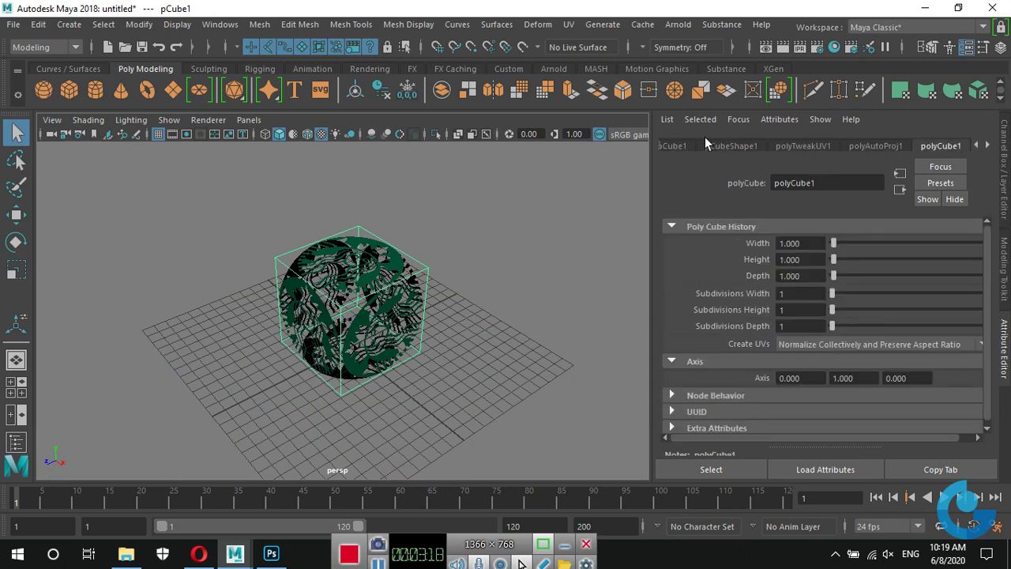
{"action": "left_click", "coordinate": [675, 147]}
{"action": "left_click", "coordinate": [742, 146]}
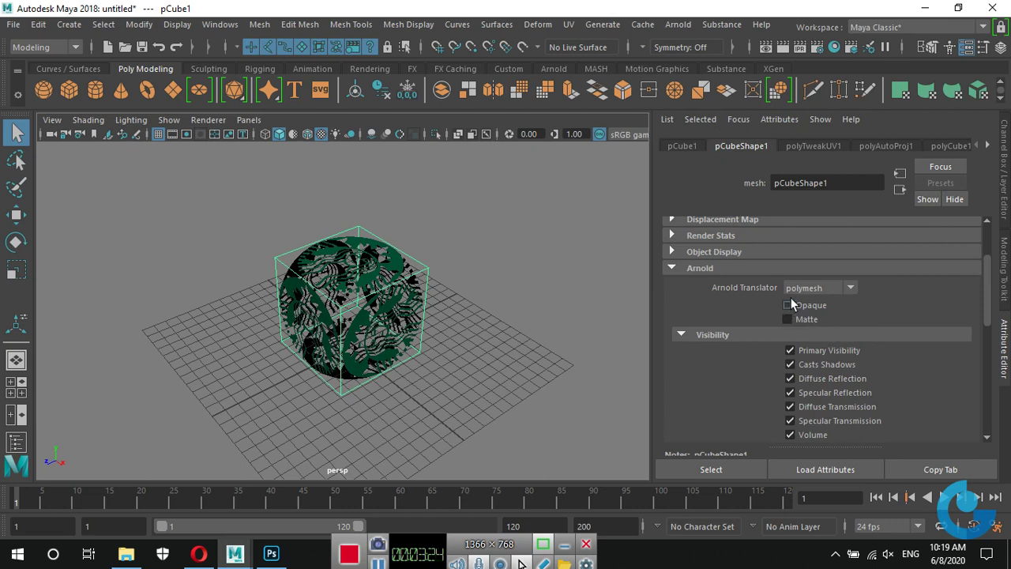
{"action": "left_click", "coordinate": [678, 25]}
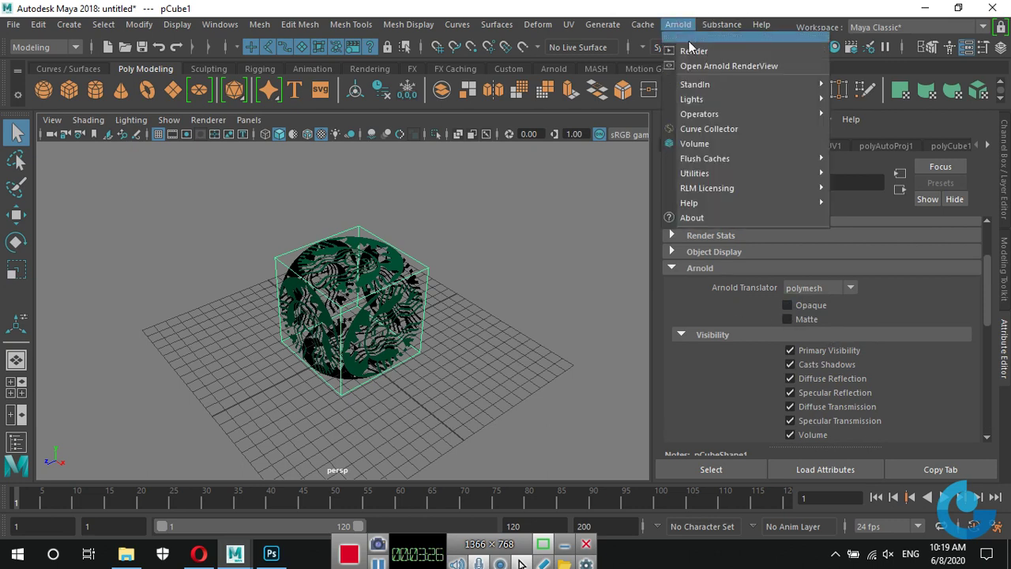
{"action": "left_click", "coordinate": [695, 52]}
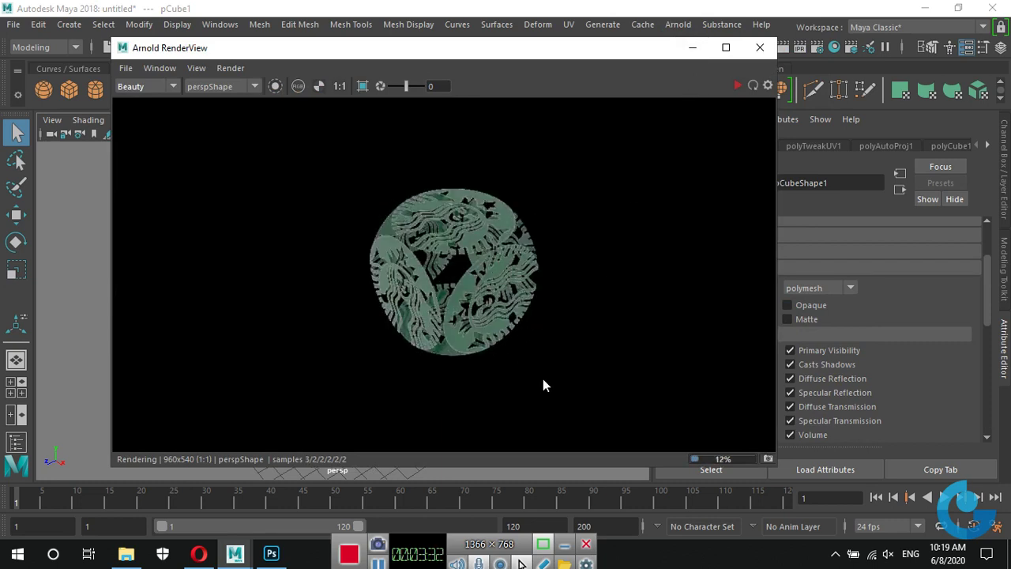
- Add a polygon plane and scale it up to cover the grid beneath the cube
{"action": "left_click", "coordinate": [760, 47]}
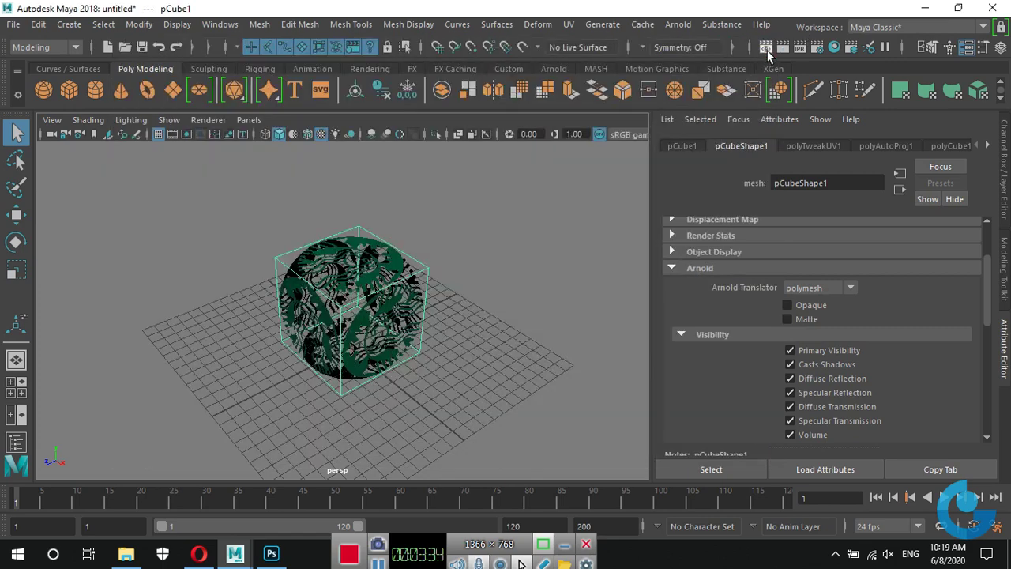
{"action": "left_click", "coordinate": [173, 90]}
{"action": "key", "text": "r"}
{"action": "left_click_drag", "start_coordinate": [350, 348], "coordinate": [548, 309]}
{"action": "mouse_move", "coordinate": [449, 390]}
{"action": "left_mouse_down", "text": "alt"}
{"action": "mouse_move", "coordinate": [405, 369]}
{"action": "mouse_move", "coordinate": [439, 409]}
{"action": "left_mouse_up", "text": "alt"}
{"action": "scroll", "coordinate": [405, 369], "scroll_direction": "up", "scroll_amount": 3}
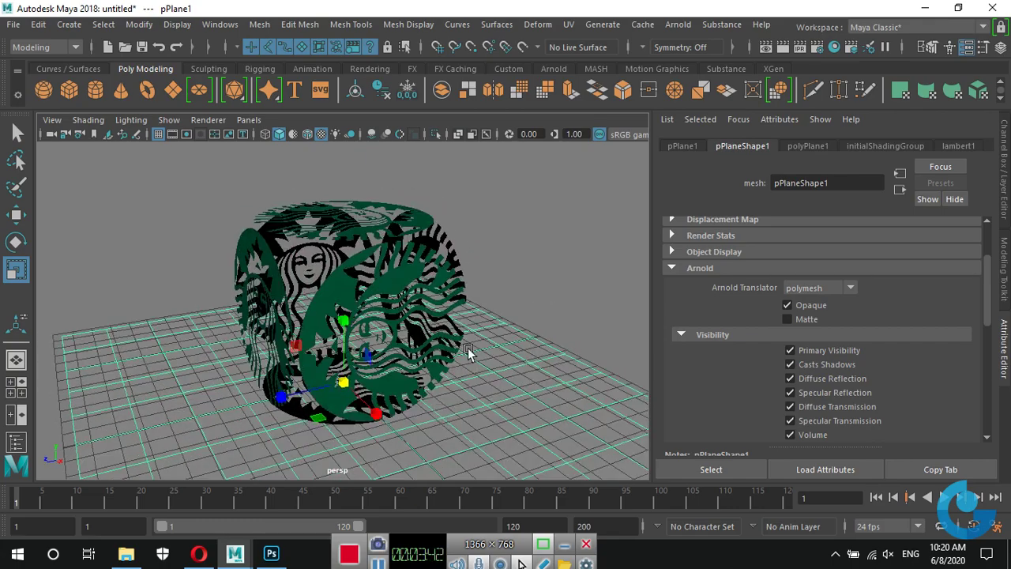
{"action": "left_click_drag", "start_coordinate": [468, 348], "coordinate": [459, 339], "text": "alt"}
{"action": "scroll", "coordinate": [459, 339], "scroll_direction": "down", "scroll_amount": 2}
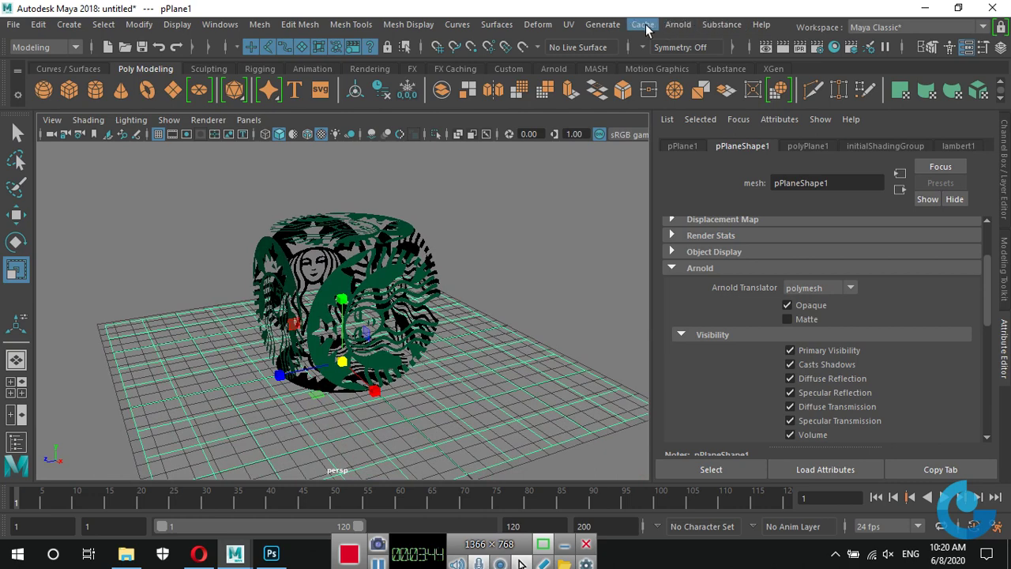
- Test-render the cube with the ground plane in Arnold, then reselect the cube
{"action": "left_click", "coordinate": [678, 25]}
{"action": "left_click", "coordinate": [702, 51]}
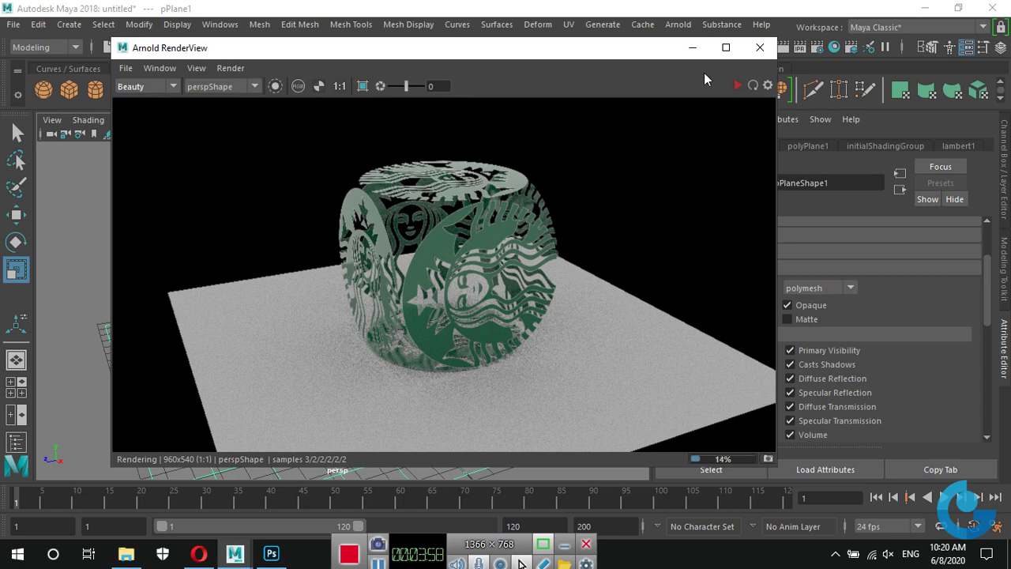
{"action": "left_click", "coordinate": [760, 49]}
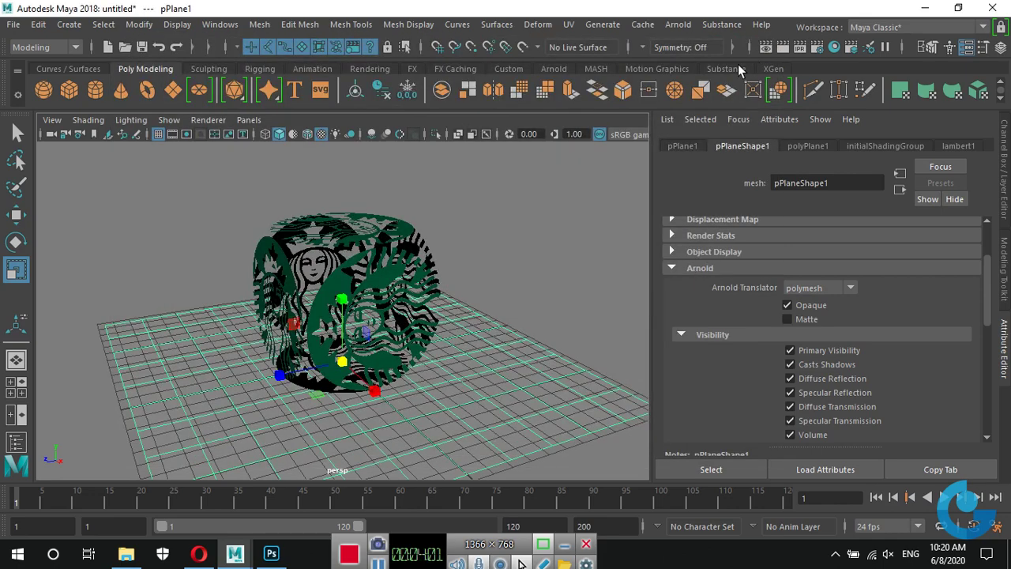
{"action": "left_click", "coordinate": [410, 245]}
{"action": "scroll", "coordinate": [859, 343], "scroll_direction": "up", "scroll_amount": 3}
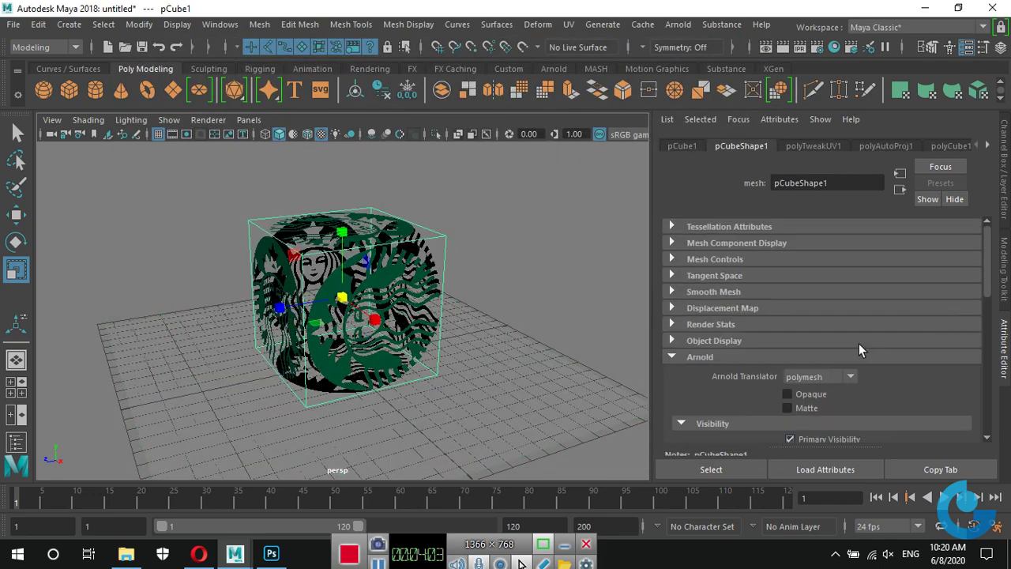
- Drop aiStandardSurface1's Specular Roughness and Specular Weight sliders to 0.000
{"action": "left_click", "coordinate": [986, 146]}
{"action": "left_click", "coordinate": [933, 147]}
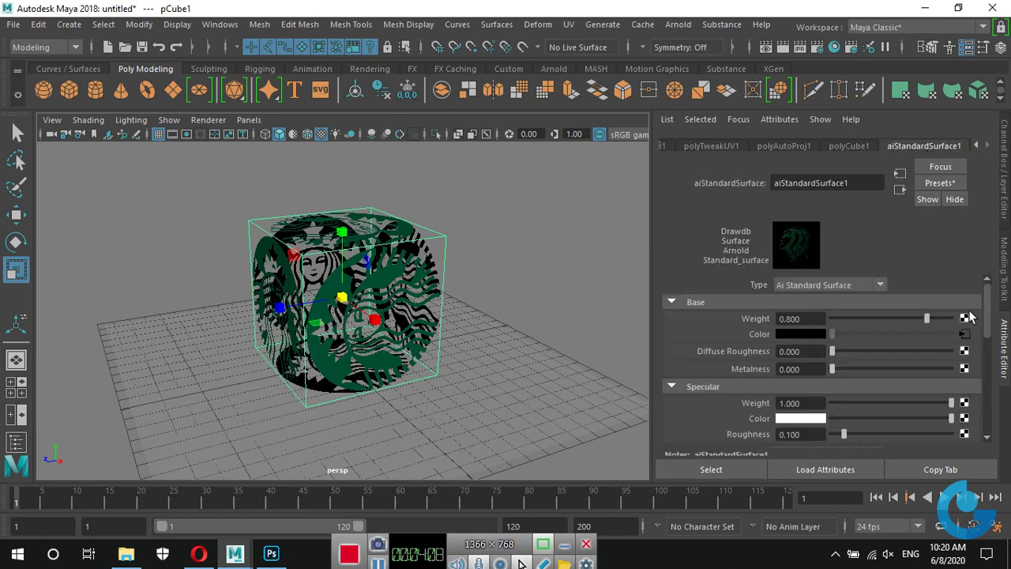
{"action": "scroll", "coordinate": [987, 305], "scroll_direction": "down", "scroll_amount": 1}
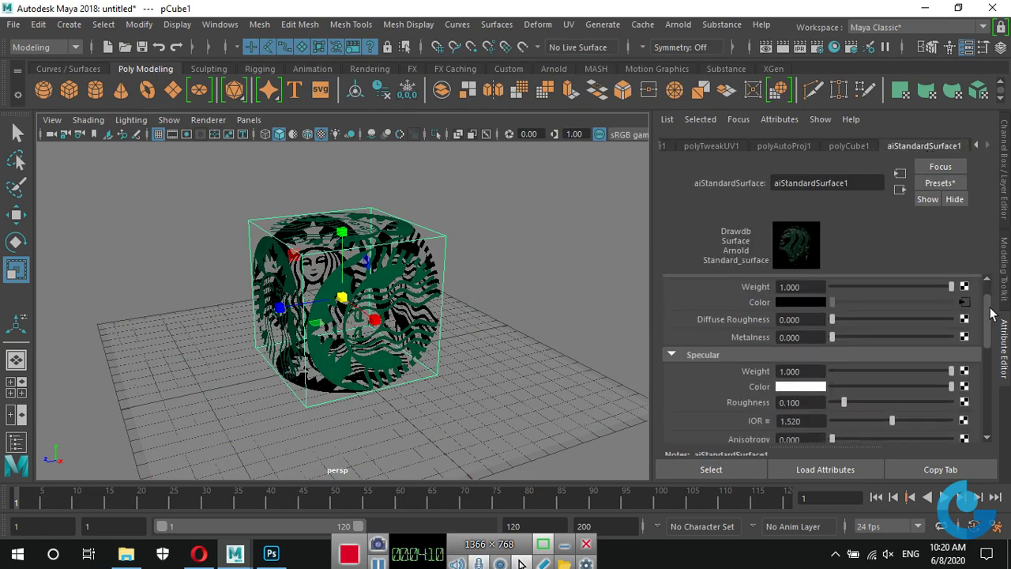
{"action": "scroll", "coordinate": [992, 314], "scroll_direction": "down", "scroll_amount": 1}
{"action": "scroll", "coordinate": [994, 316], "scroll_direction": "down", "scroll_amount": 1}
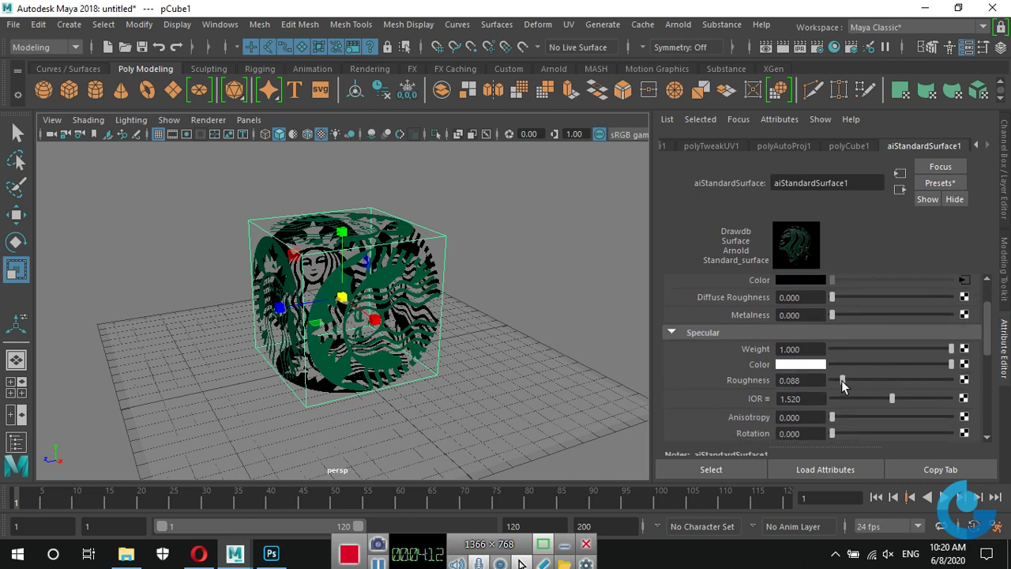
{"action": "left_click_drag", "start_coordinate": [843, 380], "coordinate": [713, 413]}
{"action": "scroll", "coordinate": [893, 363], "scroll_direction": "up", "scroll_amount": 1}
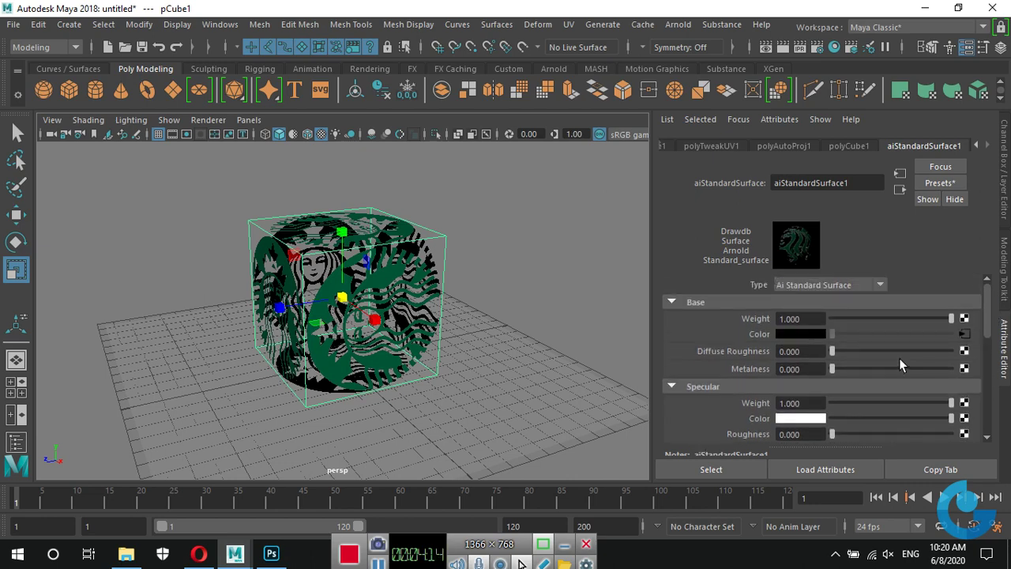
{"action": "scroll", "coordinate": [899, 358], "scroll_direction": "down", "scroll_amount": 1}
{"action": "scroll", "coordinate": [901, 360], "scroll_direction": "down", "scroll_amount": 1}
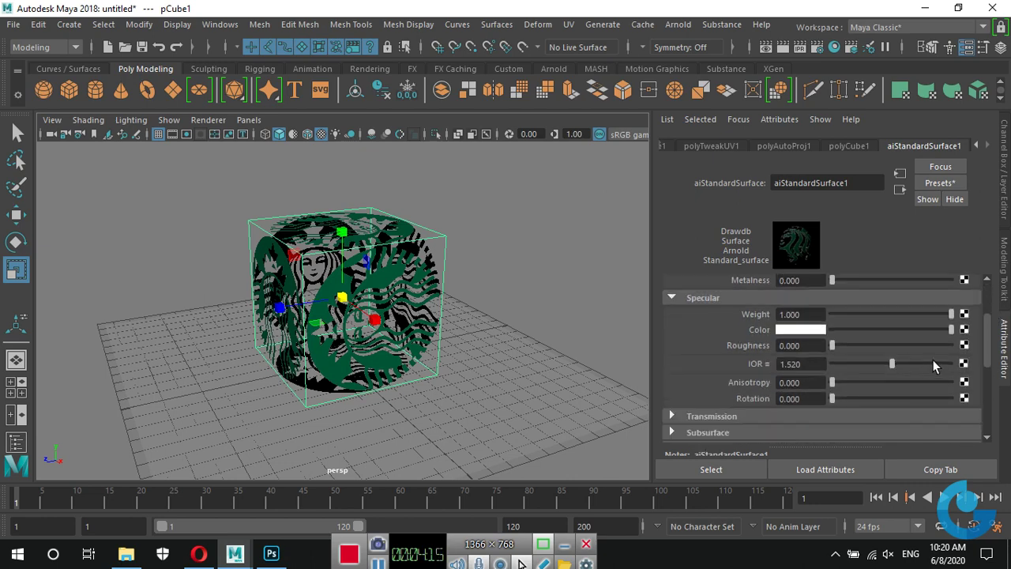
{"action": "left_click", "coordinate": [950, 314]}
{"action": "left_click_drag", "start_coordinate": [858, 329], "coordinate": [794, 331]}
- Check the smoothed cube preview, then render the cube and ground plane in Arnold RenderView
{"action": "key", "text": "3"}
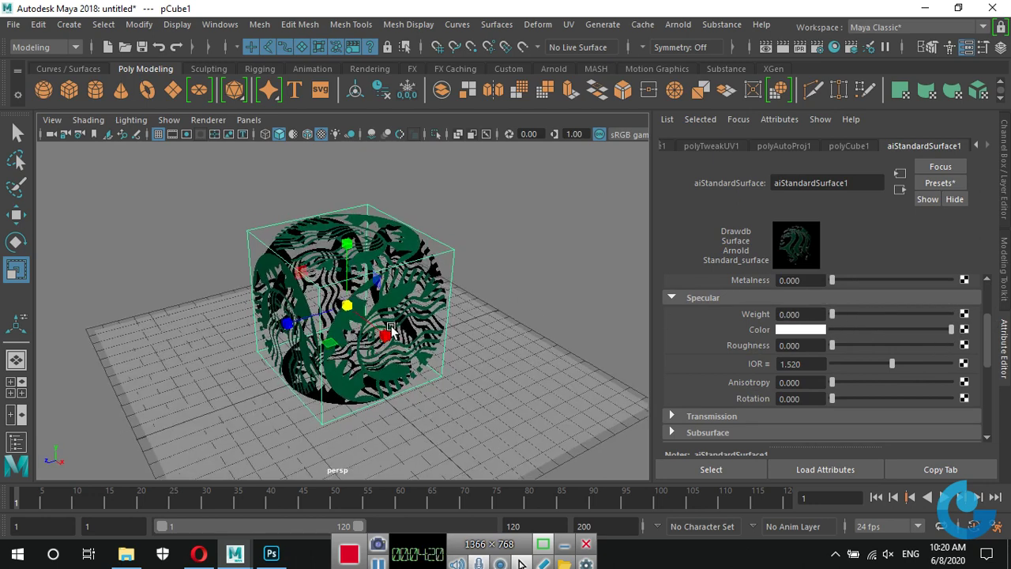
{"action": "key", "text": "1"}
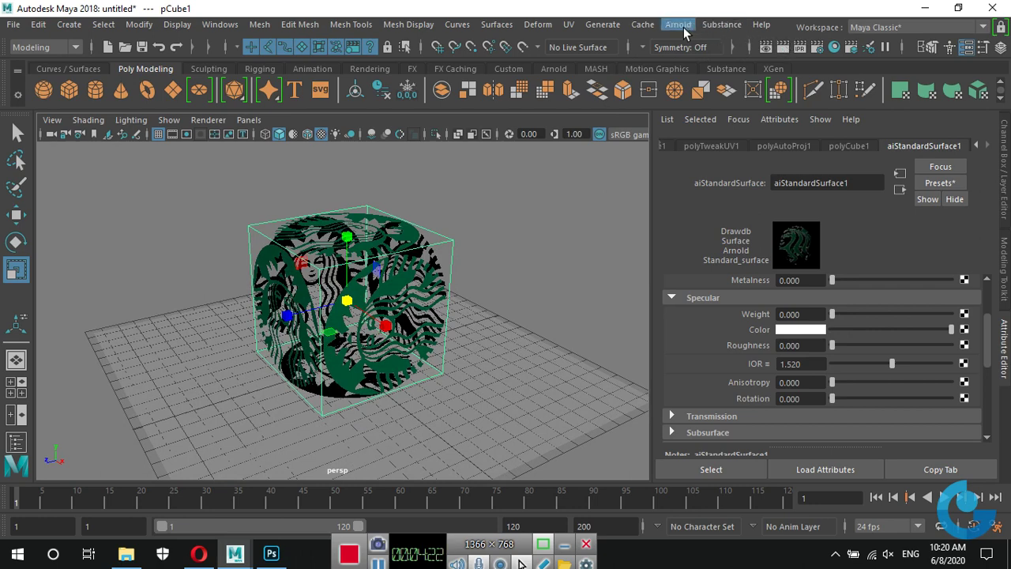
{"action": "left_click", "coordinate": [677, 25]}
{"action": "left_click", "coordinate": [694, 52]}
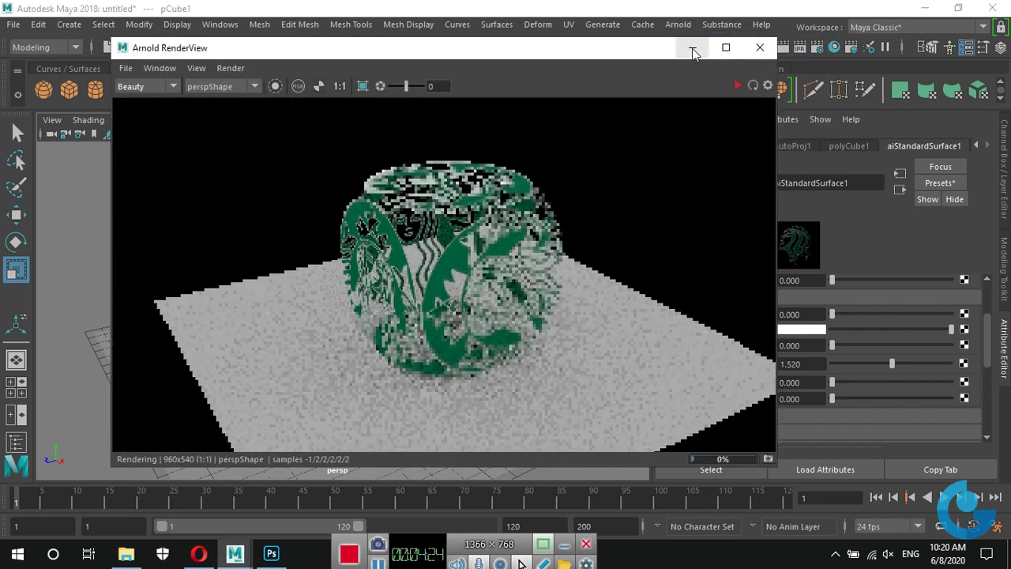